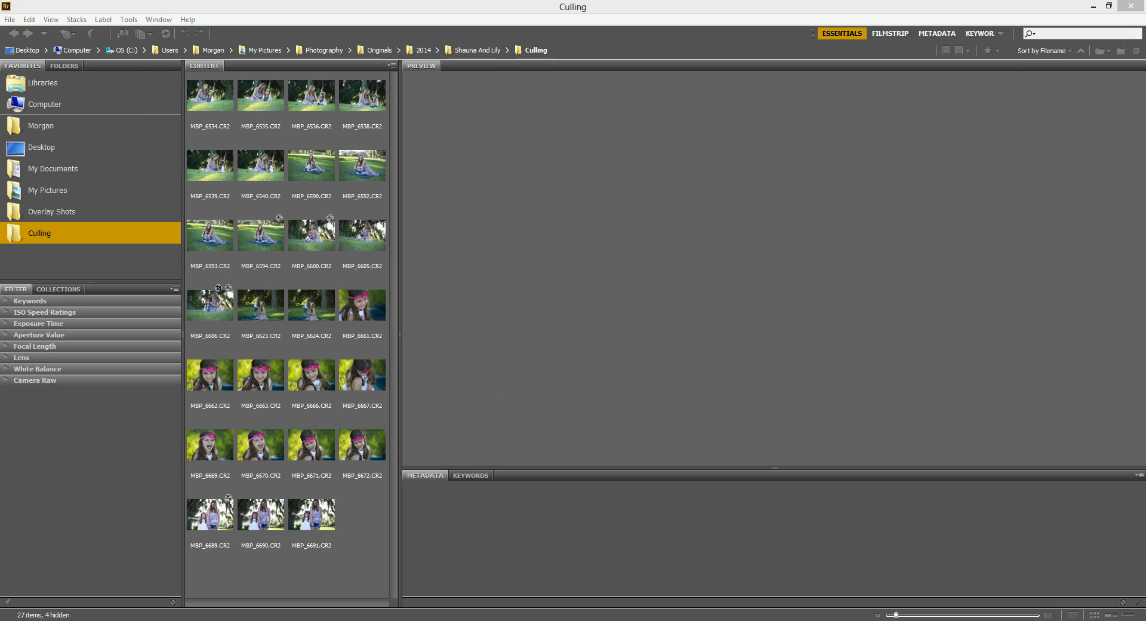
- Return from Photoshop to Bridge with File > Browse in Bridge, showing the Culling folder's raw thumbnails
key("alt+Tab")
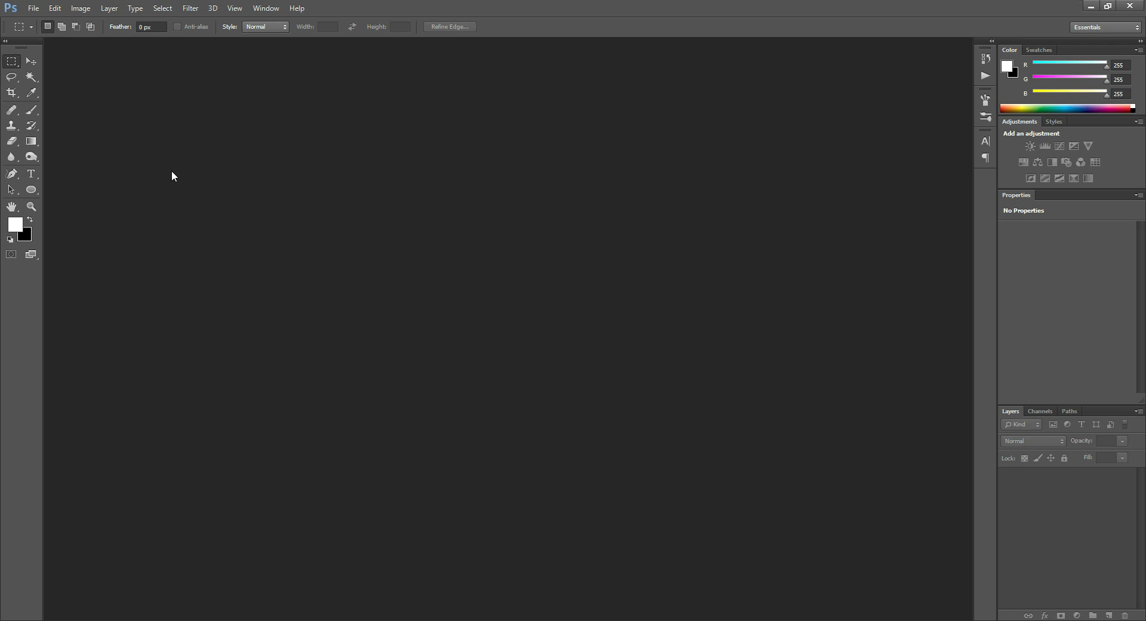
left_click(34, 9)
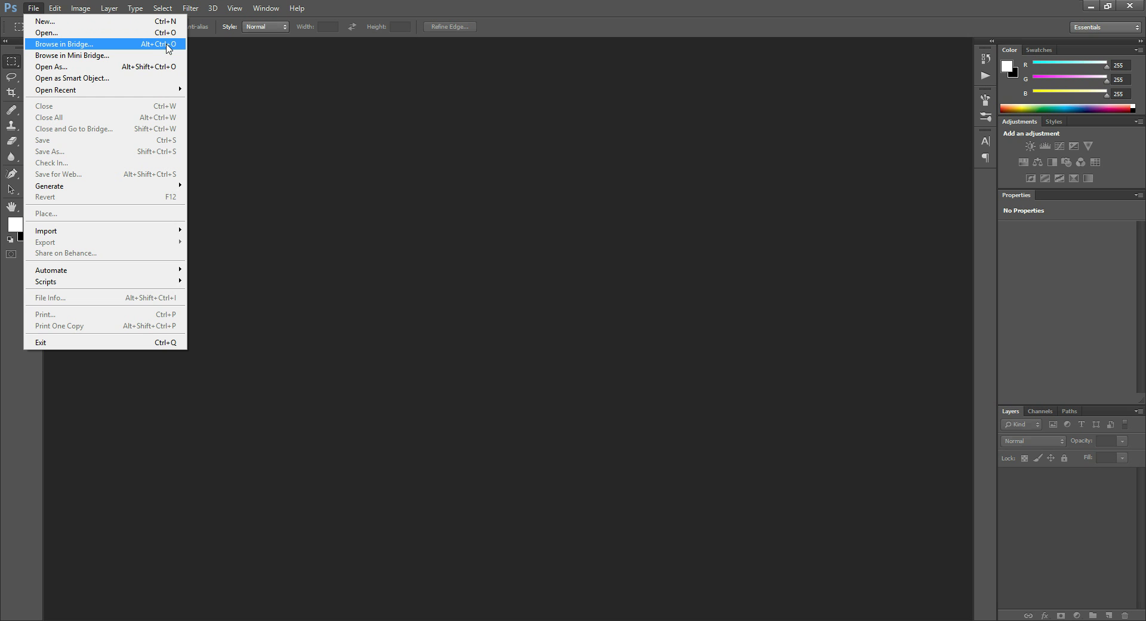
left_click(61, 44)
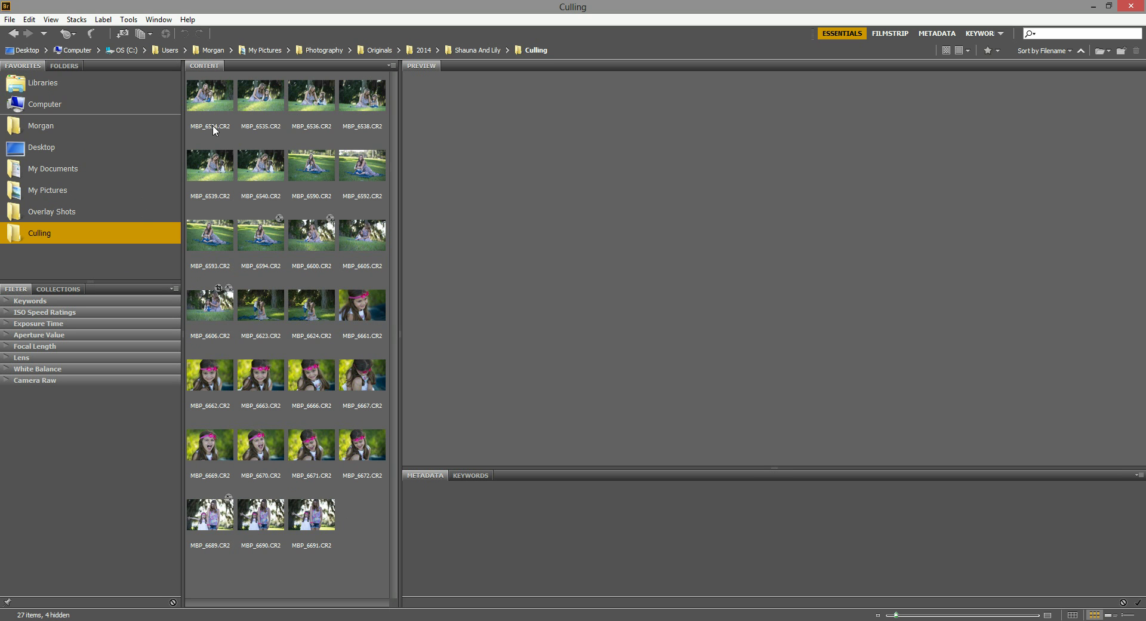
- Preview MBP_6534.CR2 and scroll through its file metadata
left_click(221, 82)
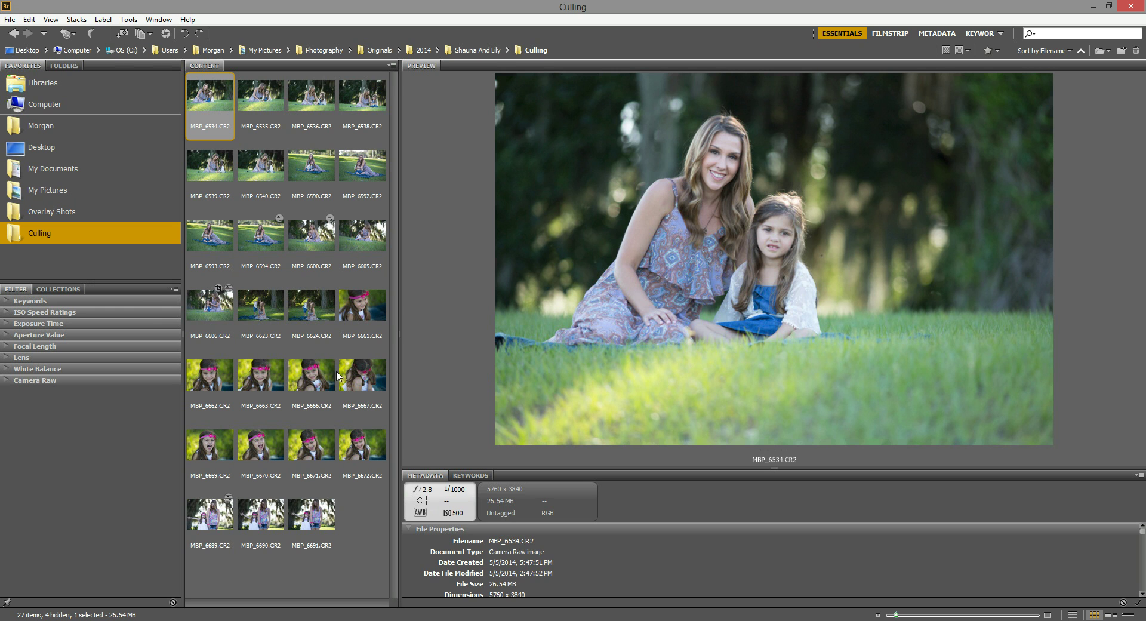
scroll(511, 555, "down", 3)
scroll(511, 547, "up", 3)
- Browse the neighbouring shots and rate MBP_6539.CR2 five stars
key("Right")
key("Right")
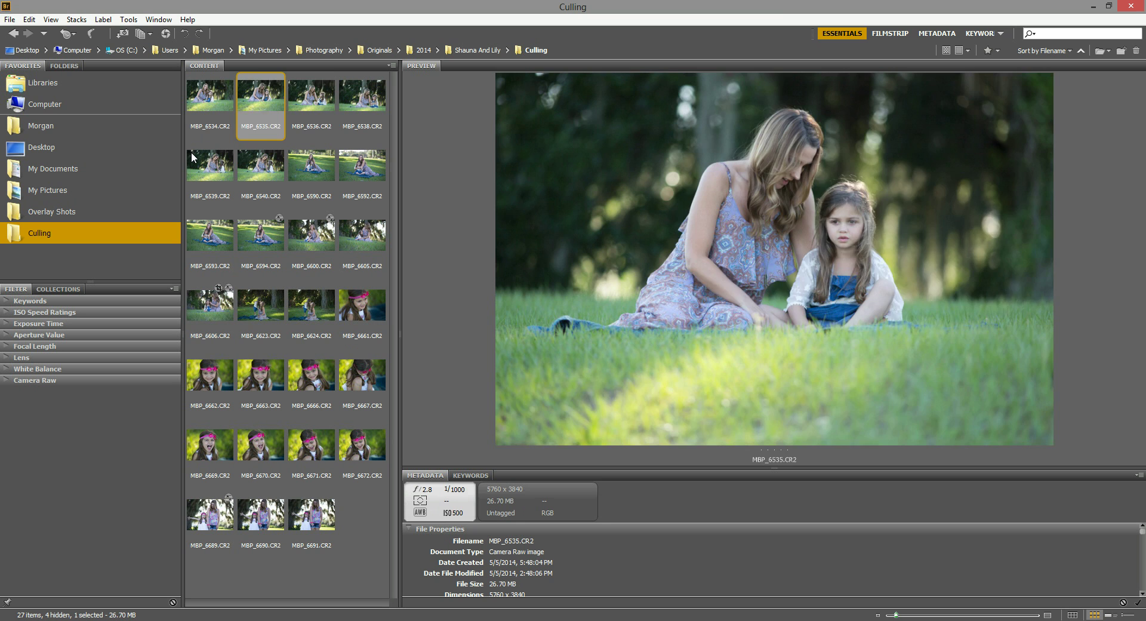
key("Left")
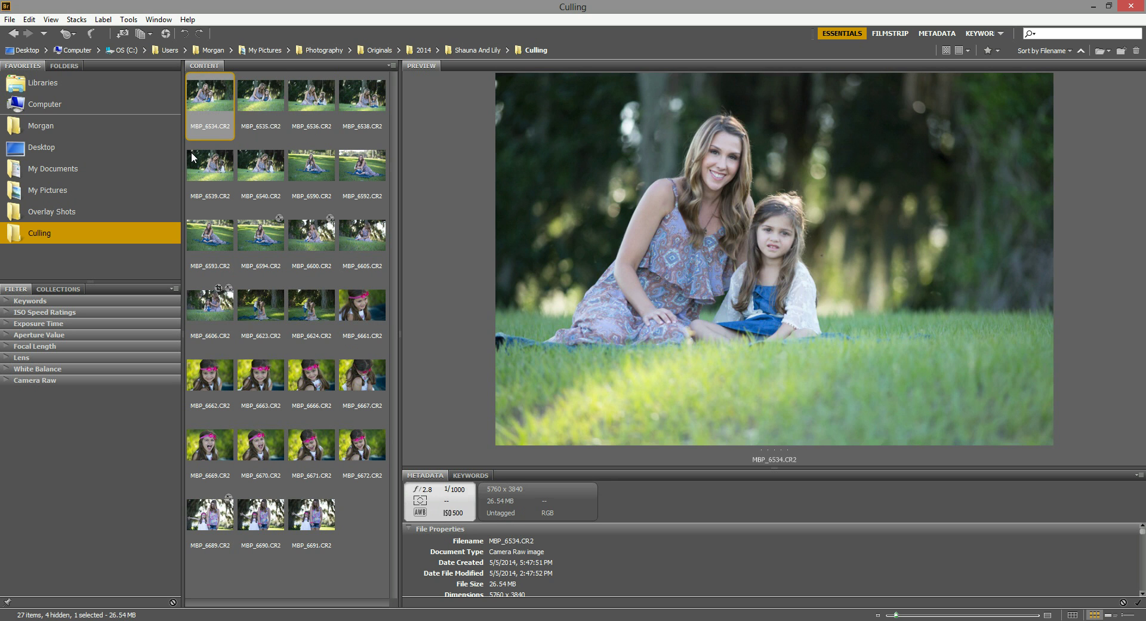
key("Right")
key("Right")
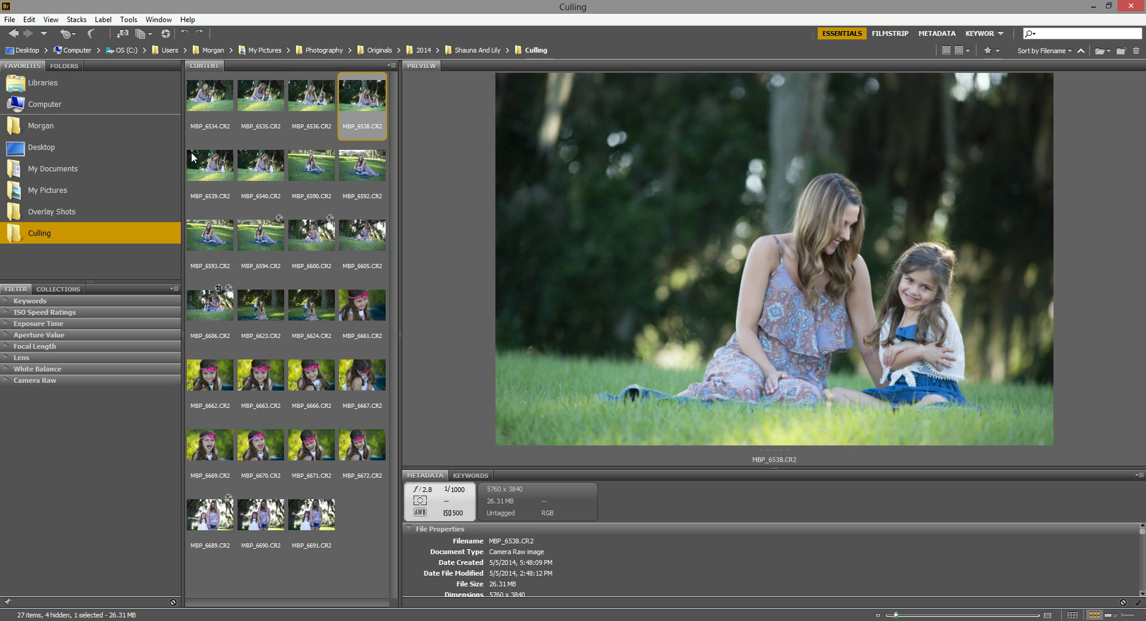
key("Right")
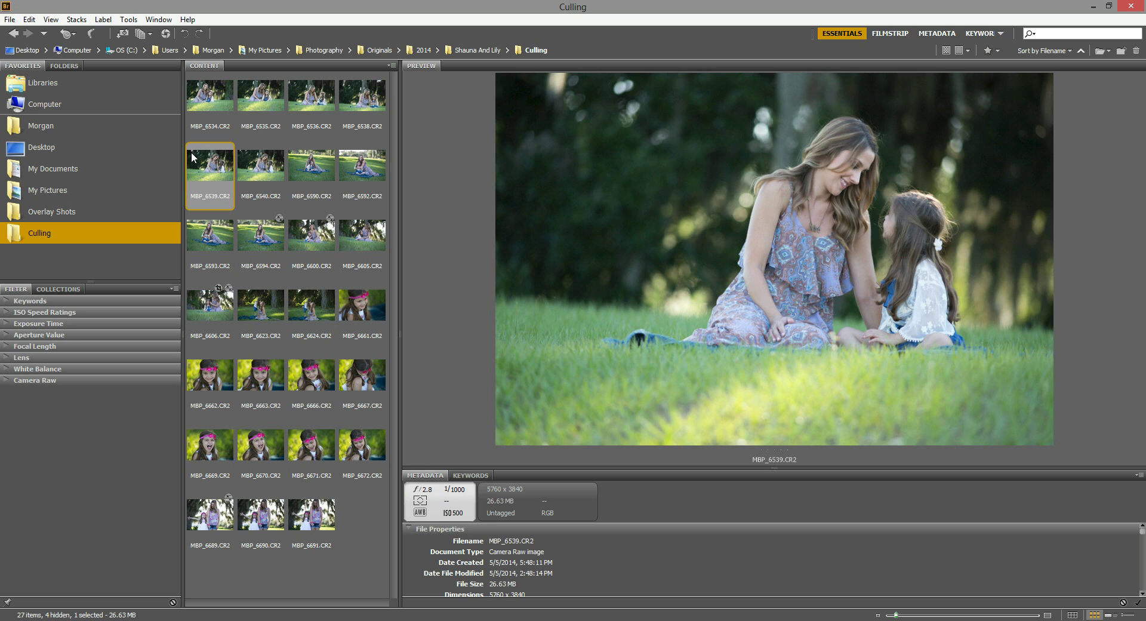
key("ctrl+5")
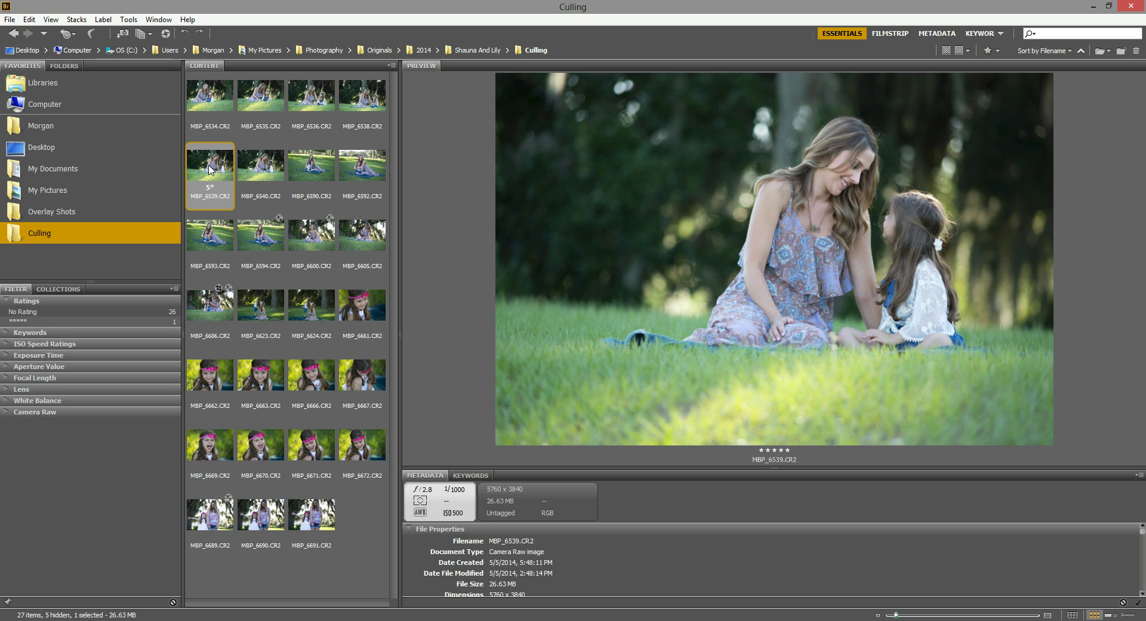
- Preview MBP_6540.CR2 and compare it against the five-star MBP_6539
left_click(256, 182)
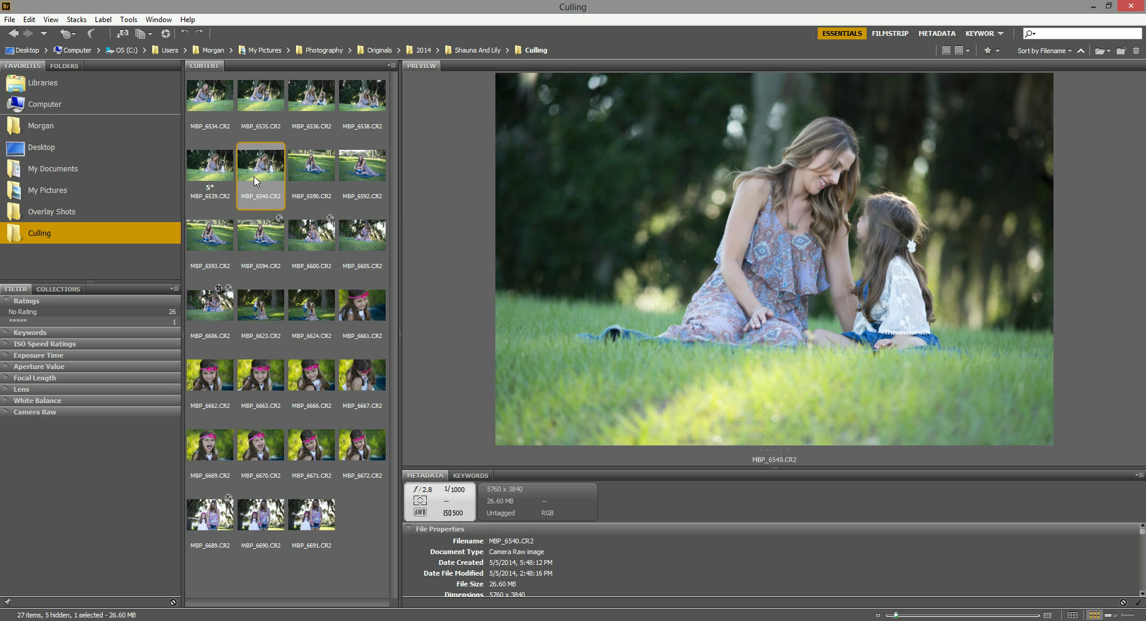
key("Down")
key("Up")
key("Left")
key("Right")
- Give MBP_6540.CR2 the yellow Second label
right_click(255, 173)
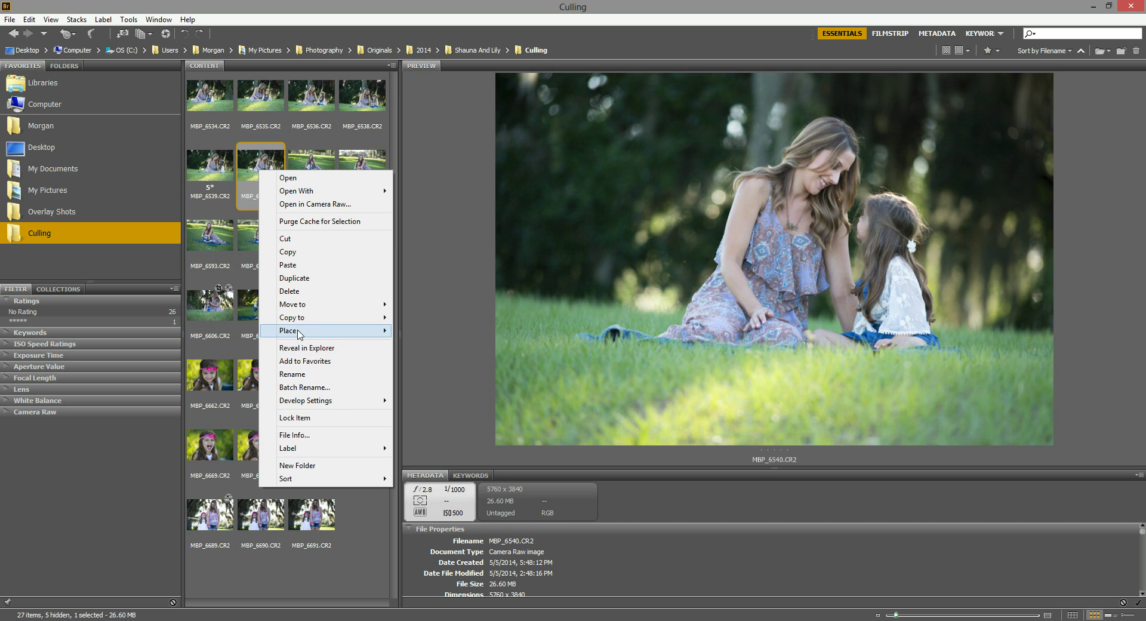
mouse_move(291, 452)
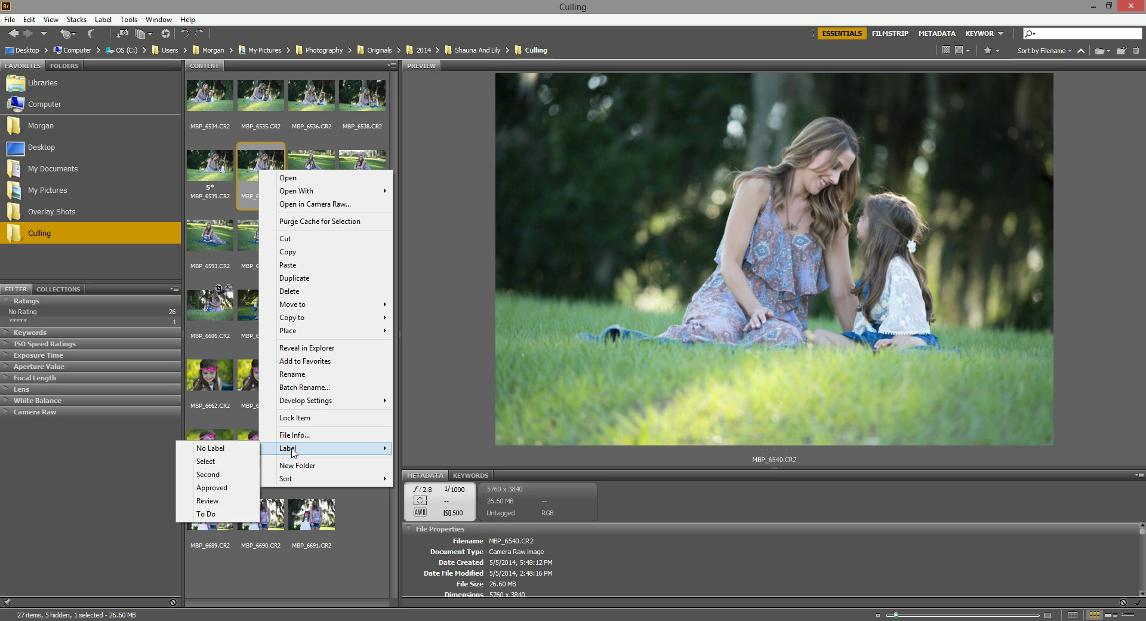
left_click(217, 478)
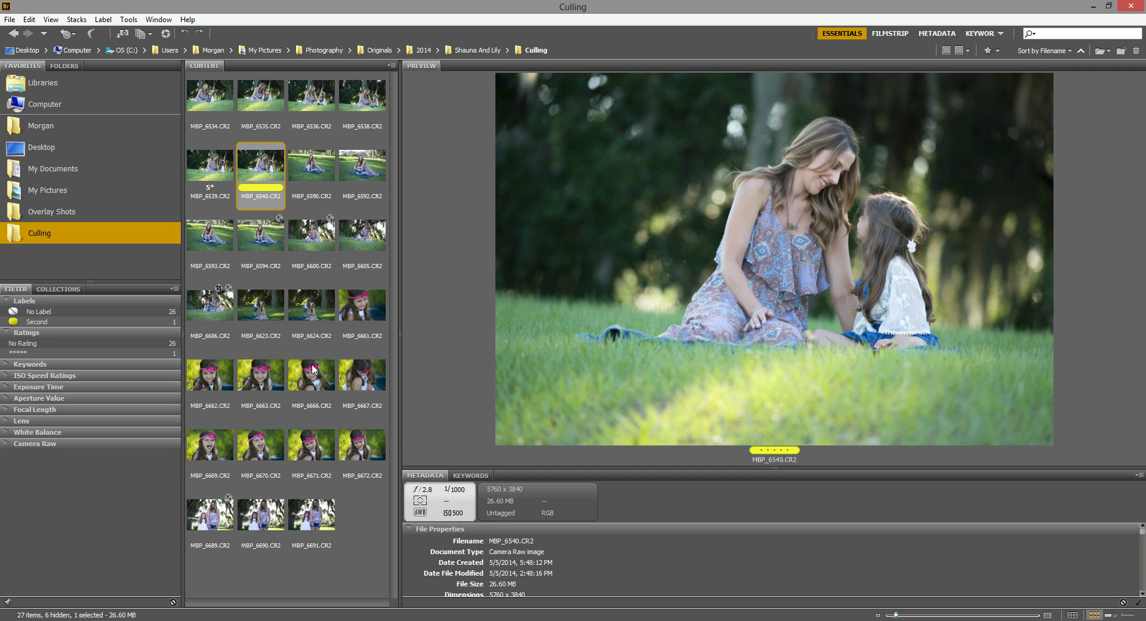
- Give the five-star MBP_6539.CR2 the green Approved label
left_click(210, 171)
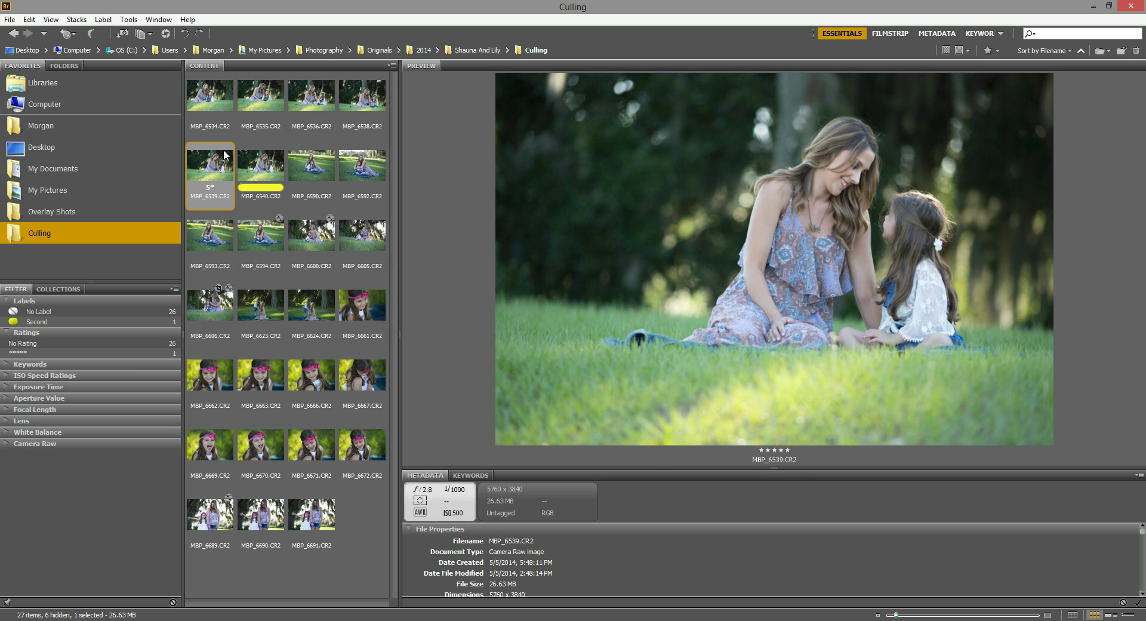
right_click(217, 157)
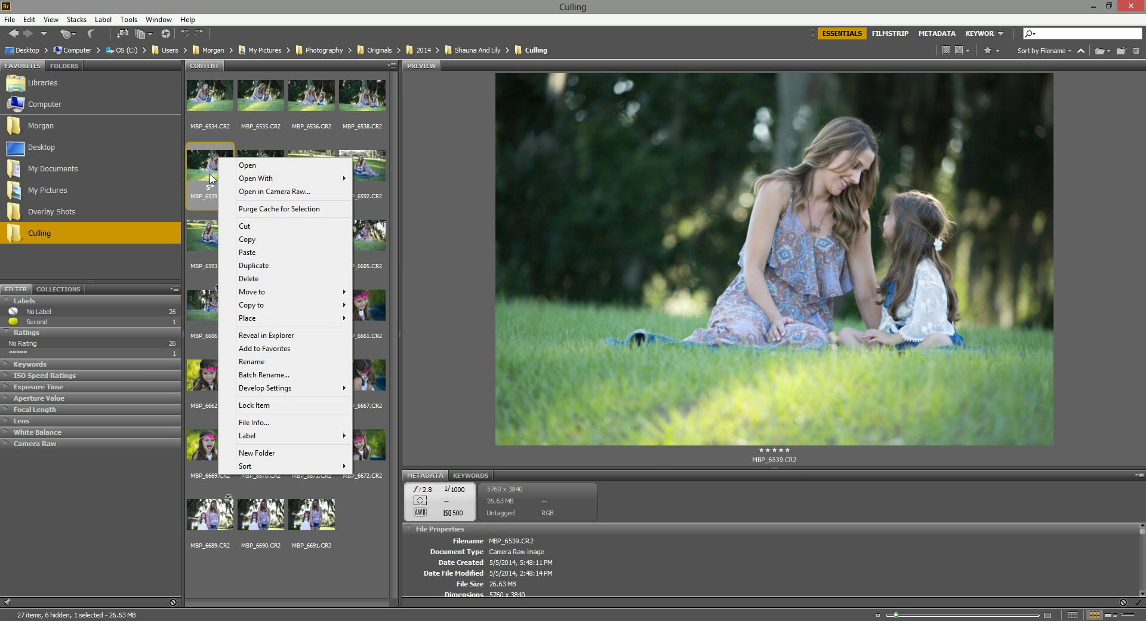
mouse_move(259, 439)
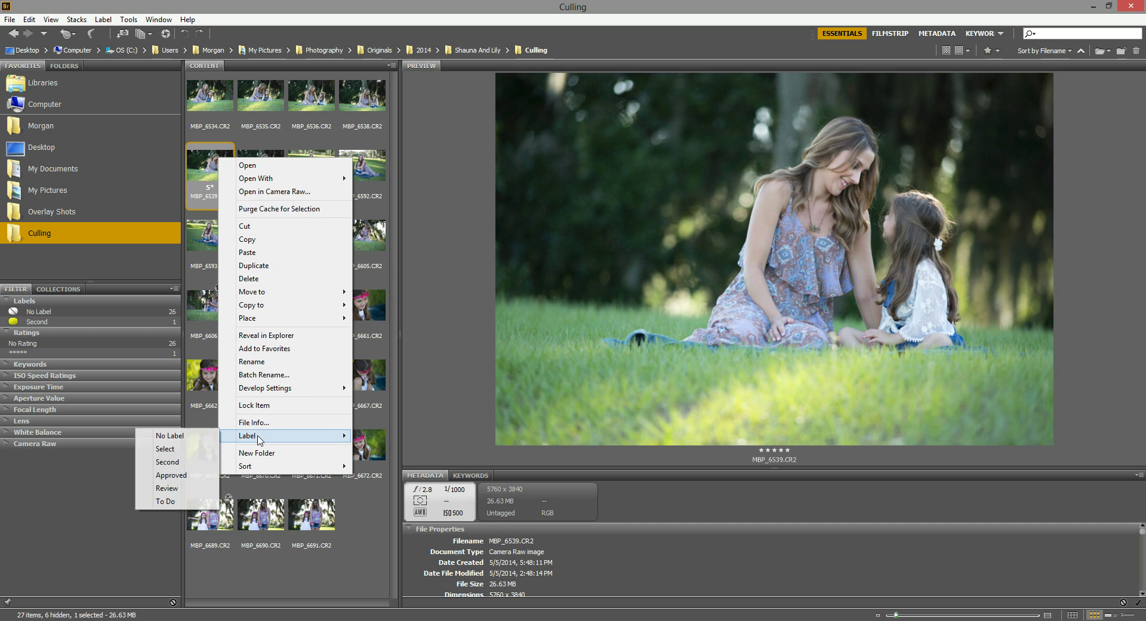
left_click(171, 475)
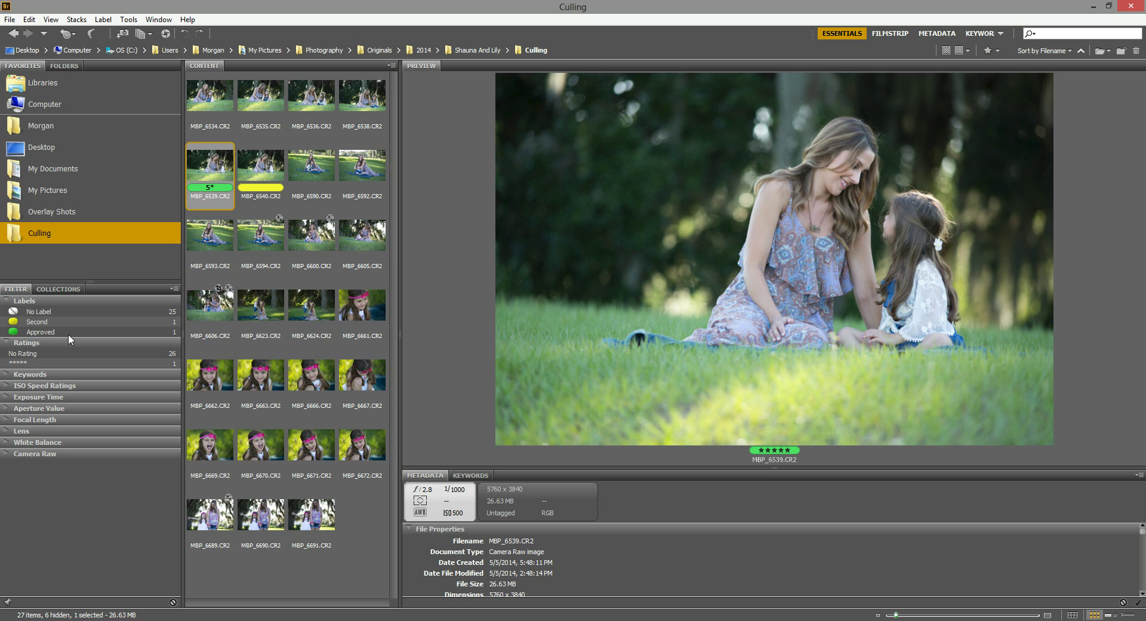
- Filter the Labels by Approved, Second and No Label
left_click(48, 335)
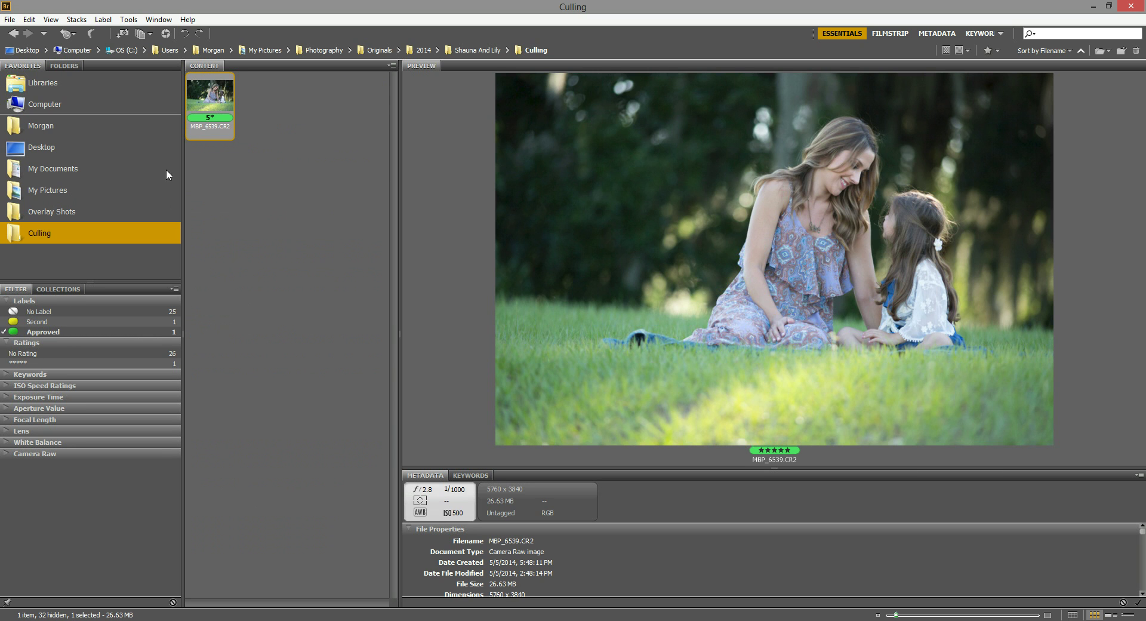
left_click(36, 322)
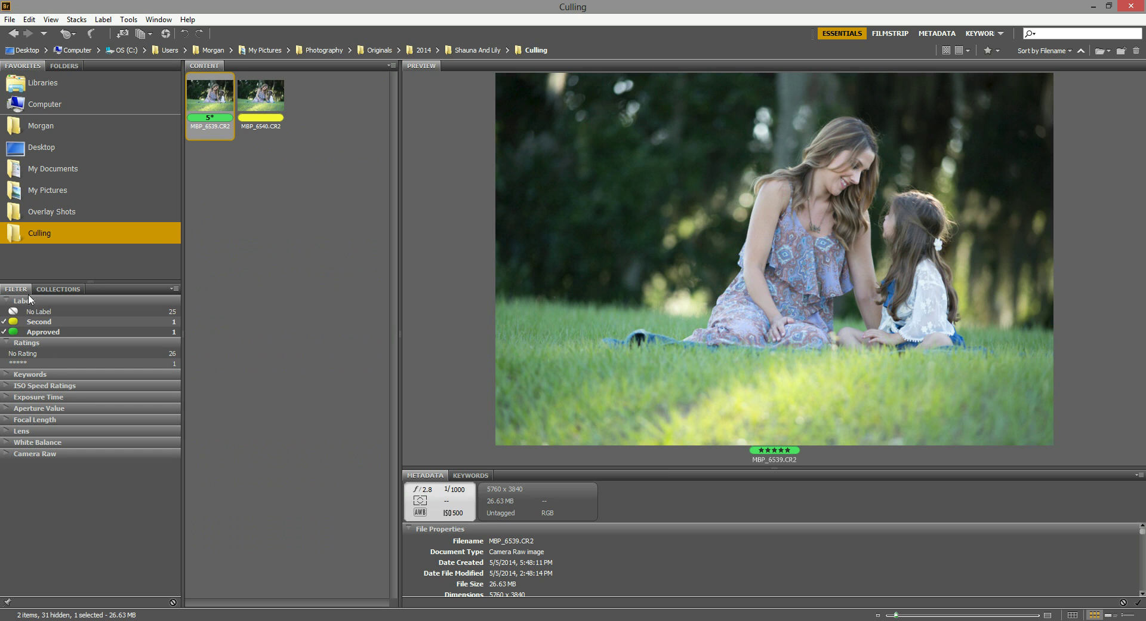
left_click(40, 314)
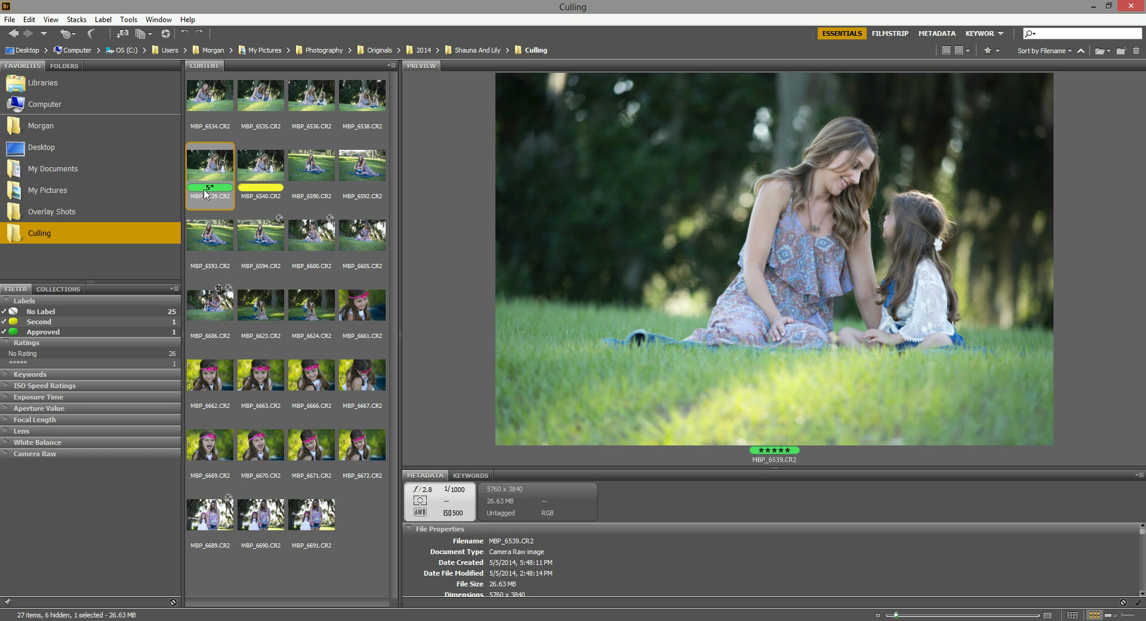
- Set MBP_6539 and MBP_6540 back to No Label
right_click(204, 173)
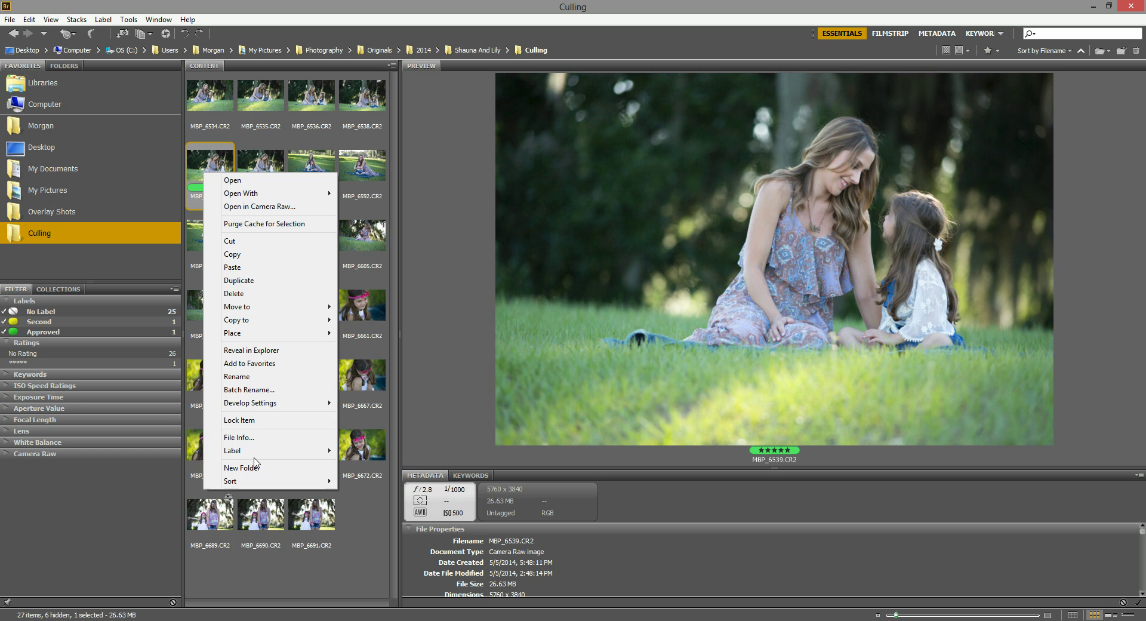
mouse_move(256, 456)
left_click(160, 452)
left_click(260, 169)
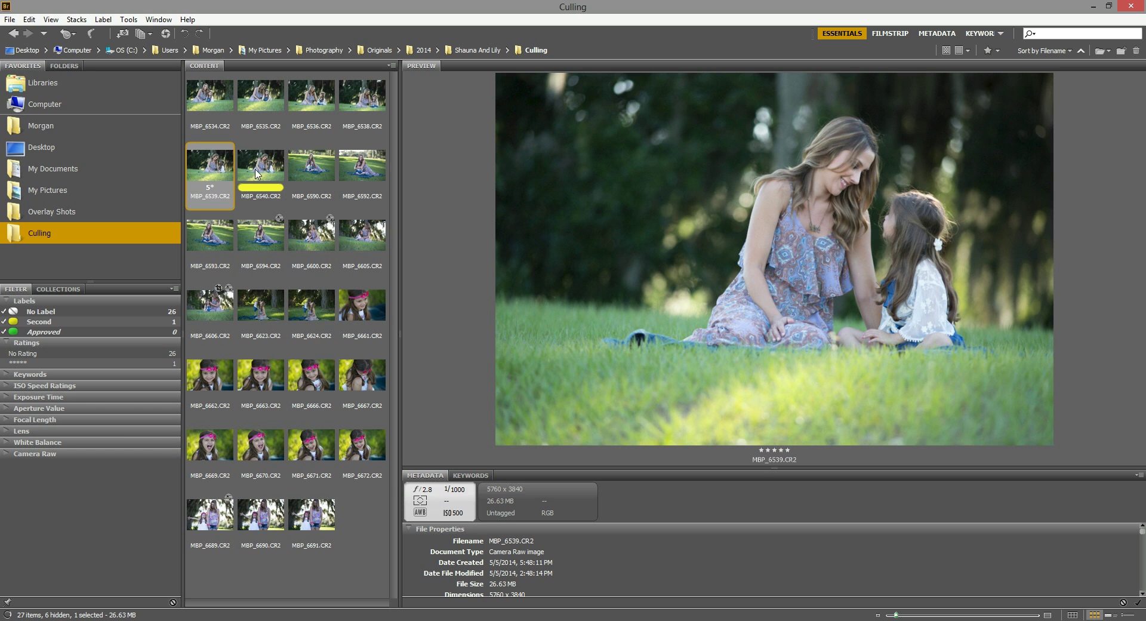
right_click(259, 170)
mouse_move(285, 447)
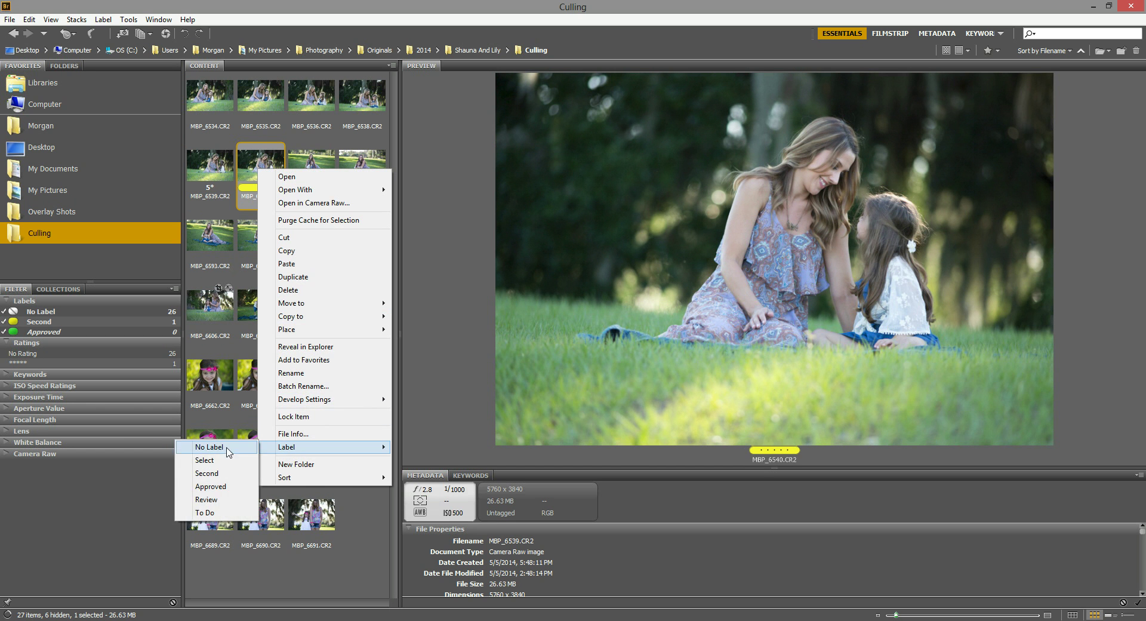
left_click(206, 445)
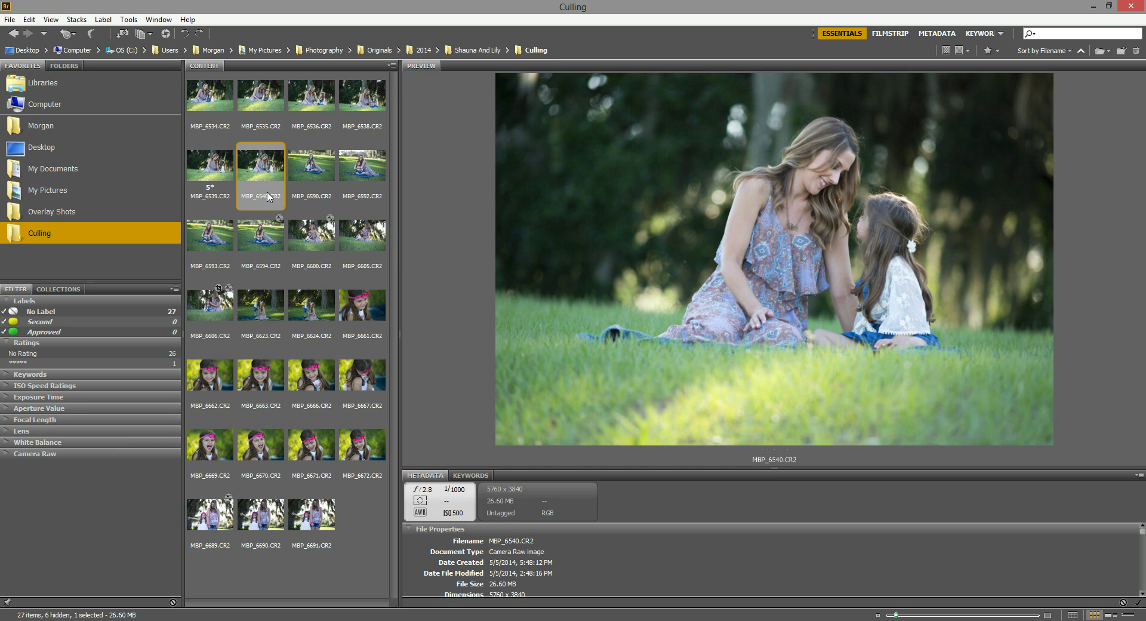
- Rate MBP_6540 and MBP_6593 five stars
key("ctrl+4")
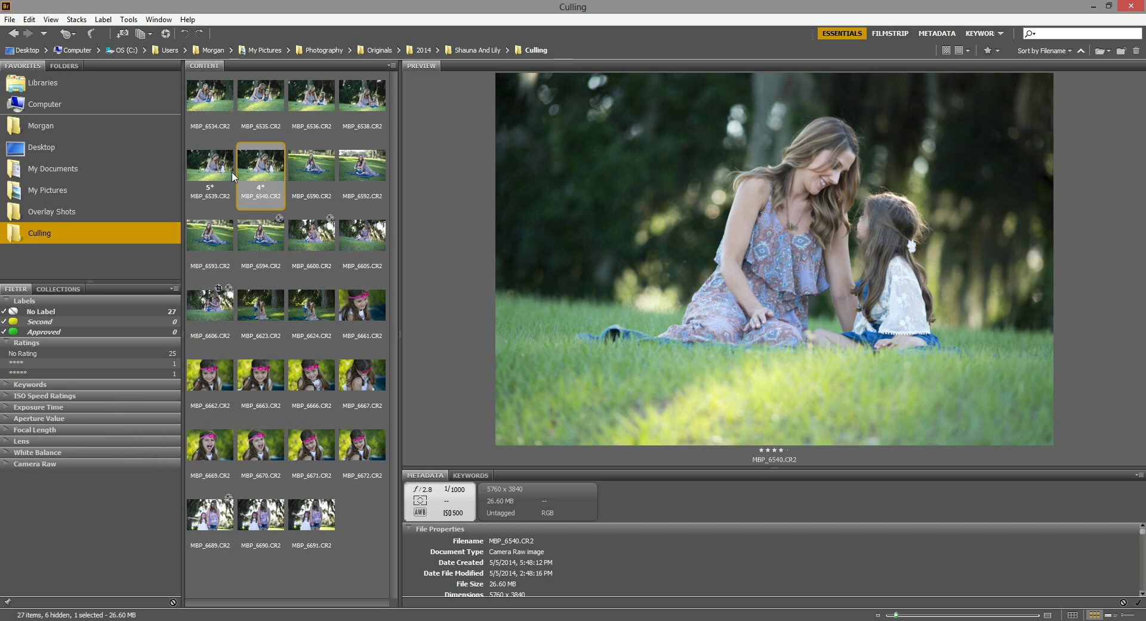
key("ctrl+5")
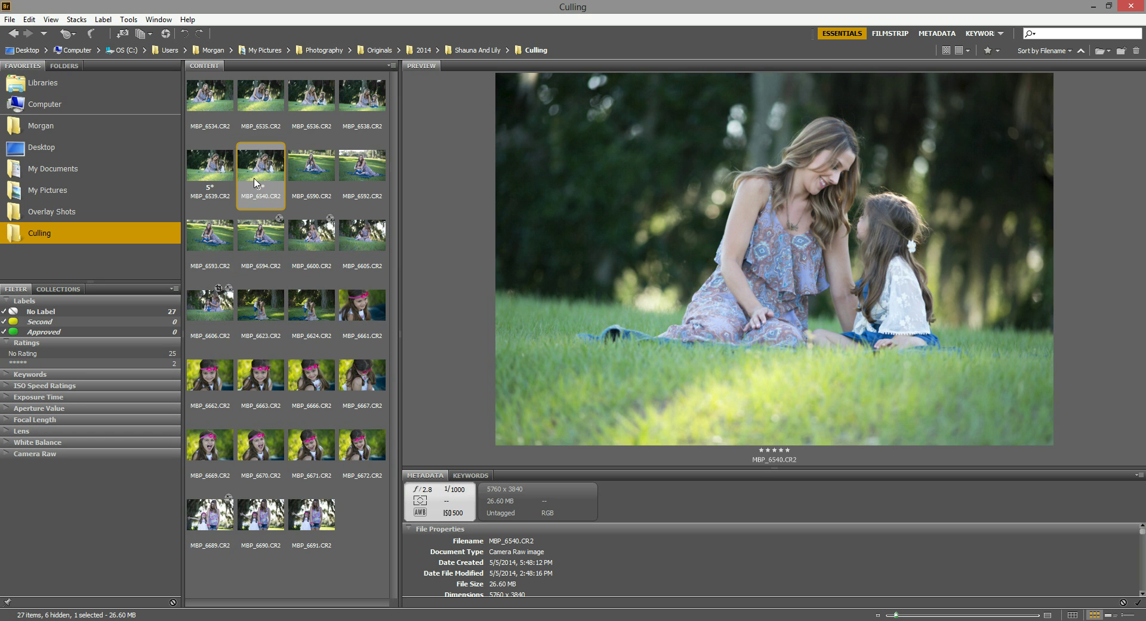
left_click(305, 197)
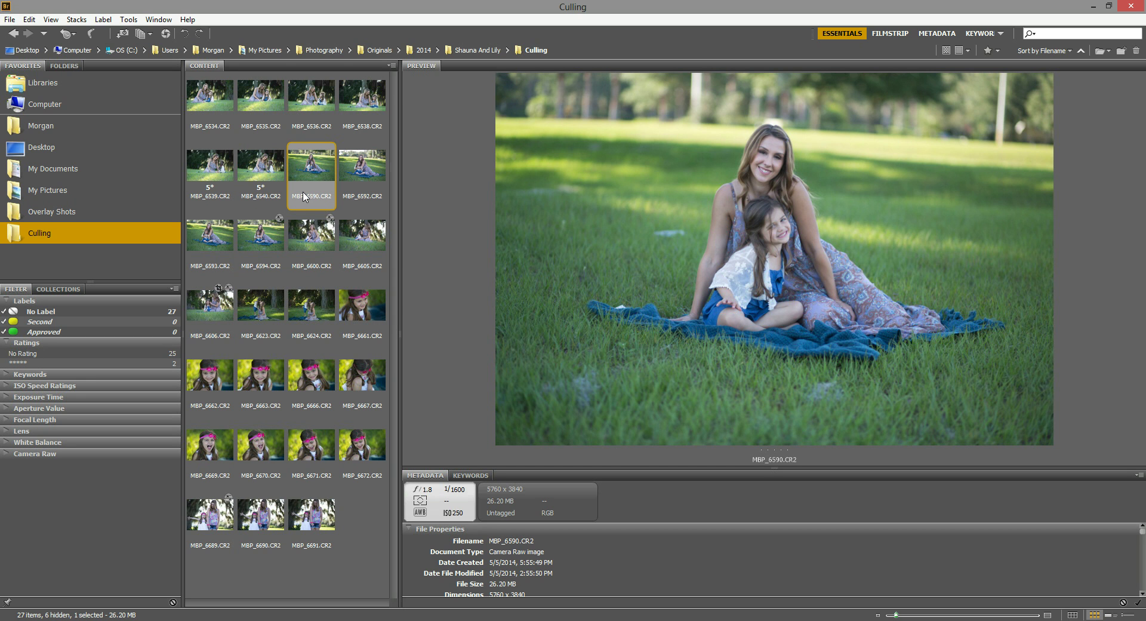
key("Right")
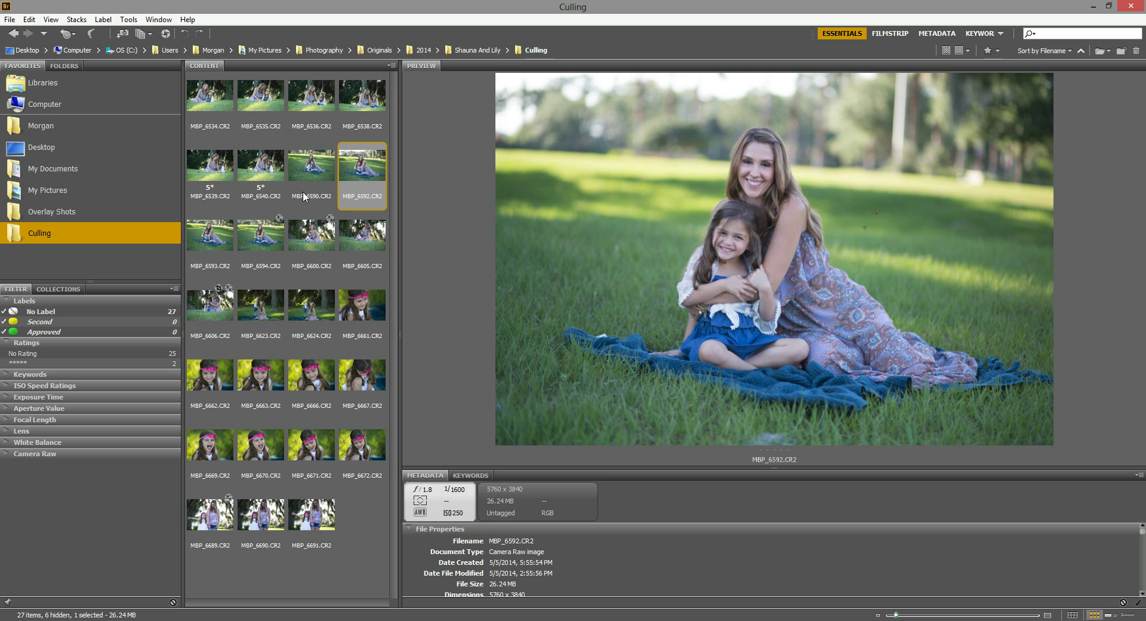
key("Right")
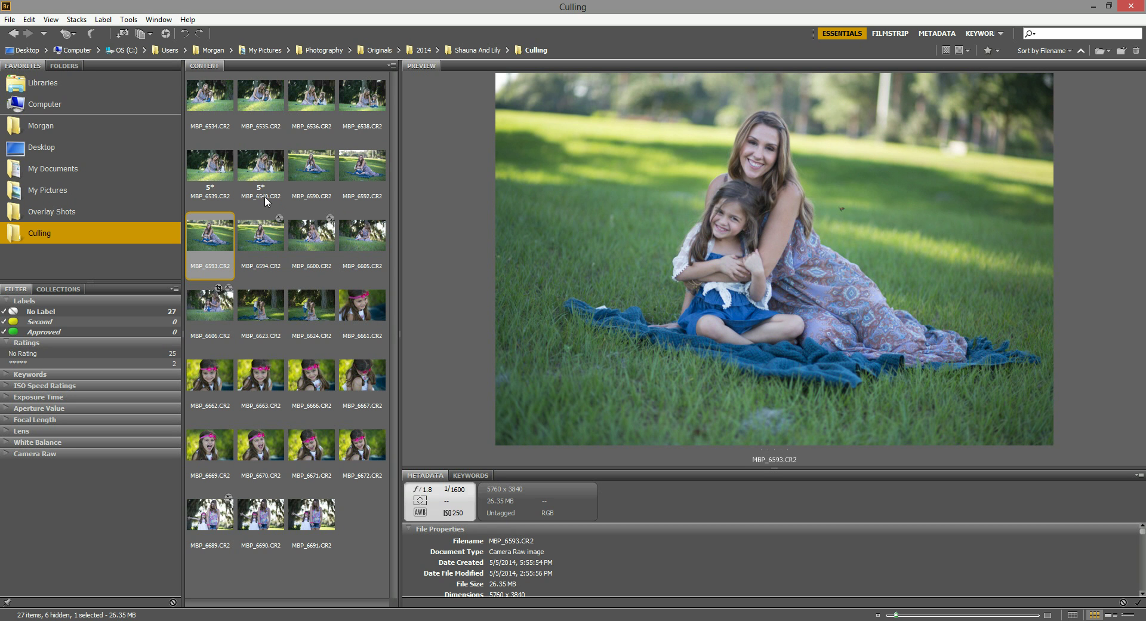
key("ctrl+5")
- Rate MBP_6590 four stars and MBP_6594 five stars
left_click(332, 185)
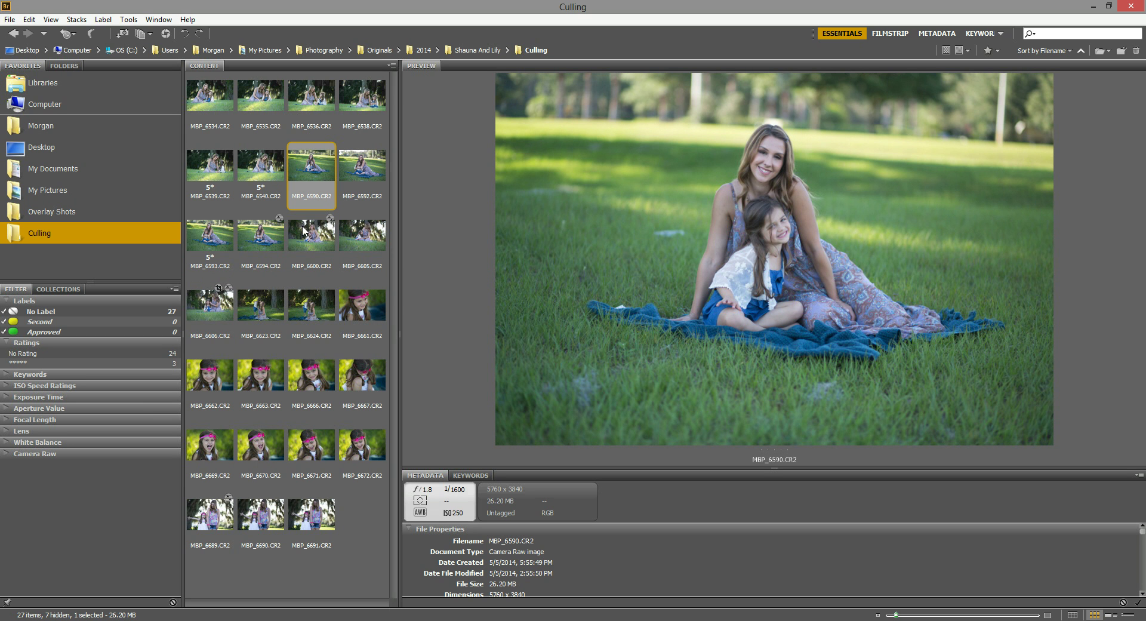
key("ctrl+4")
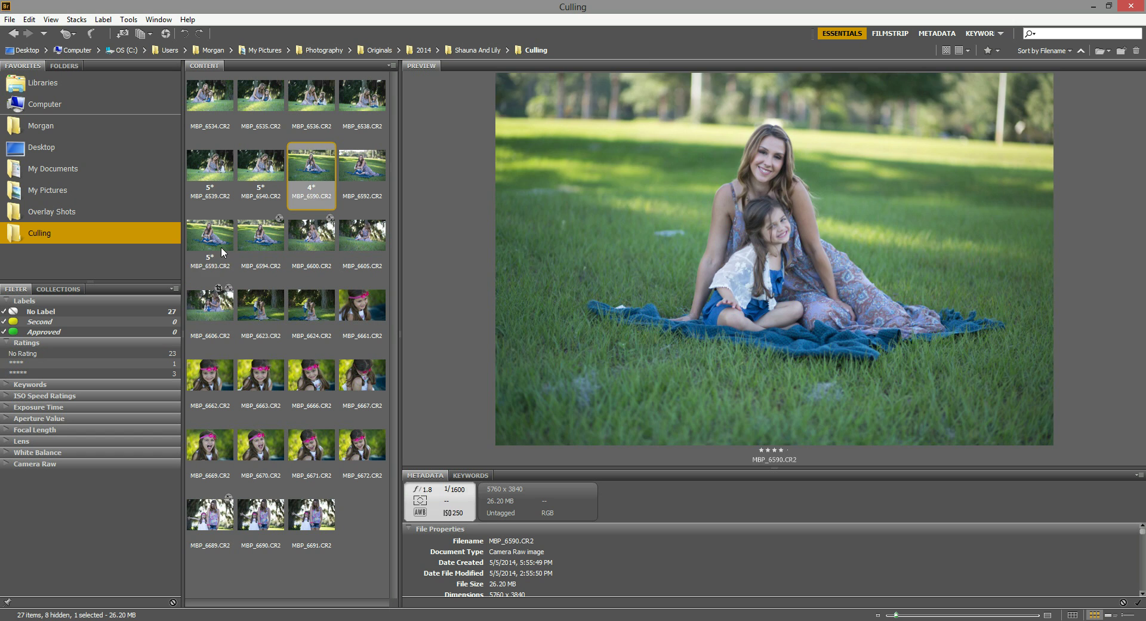
left_click(222, 246)
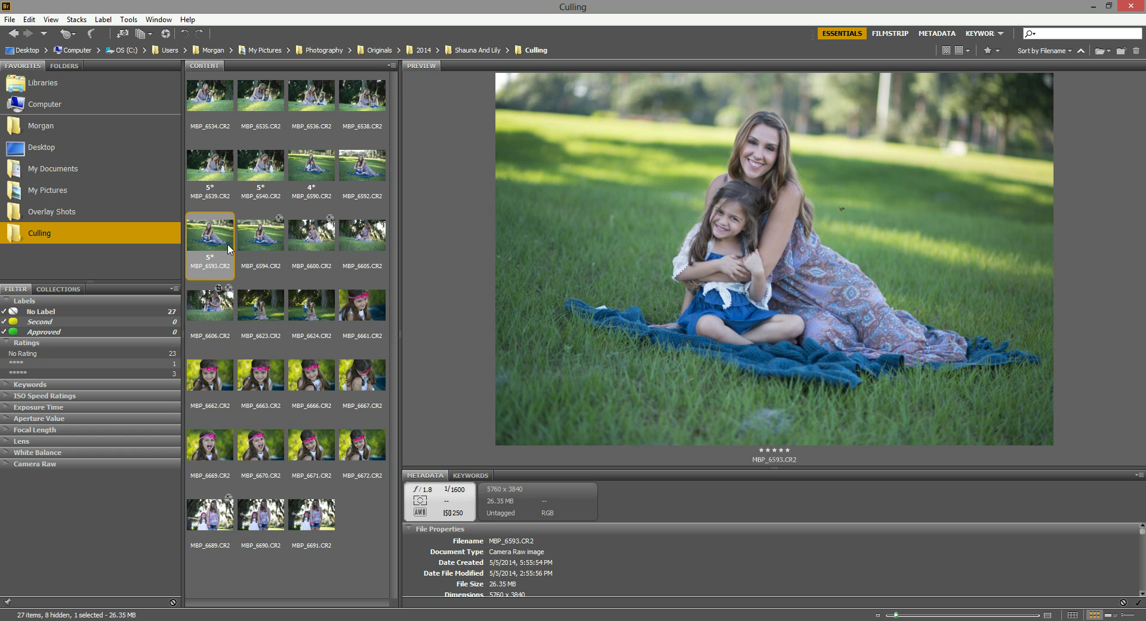
left_click(267, 244)
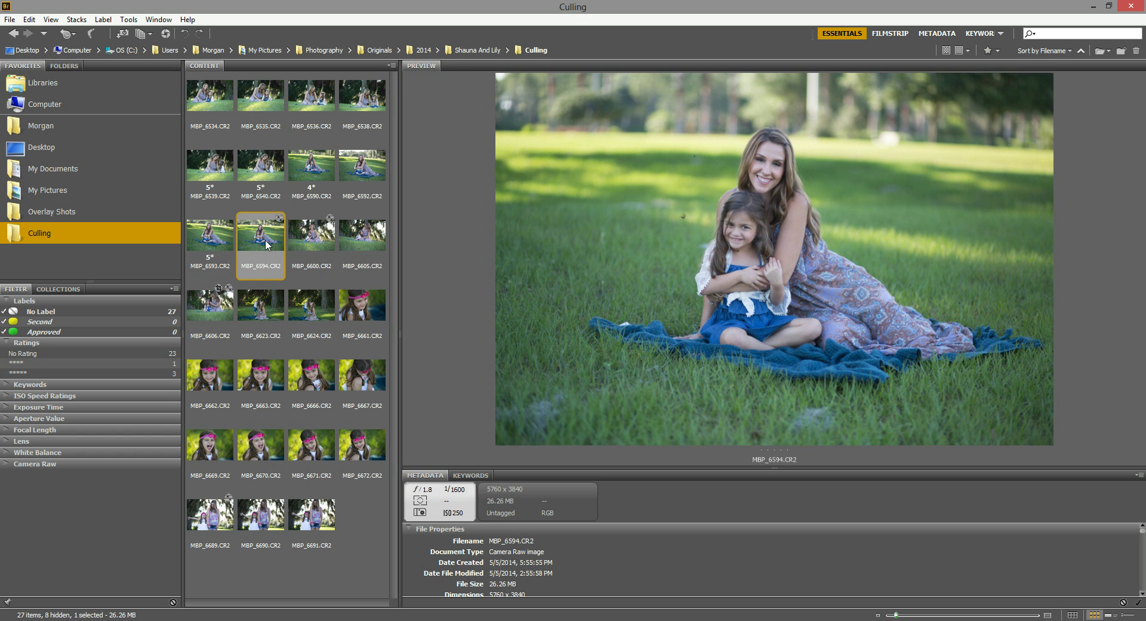
key("ctrl+5")
left_click(212, 101)
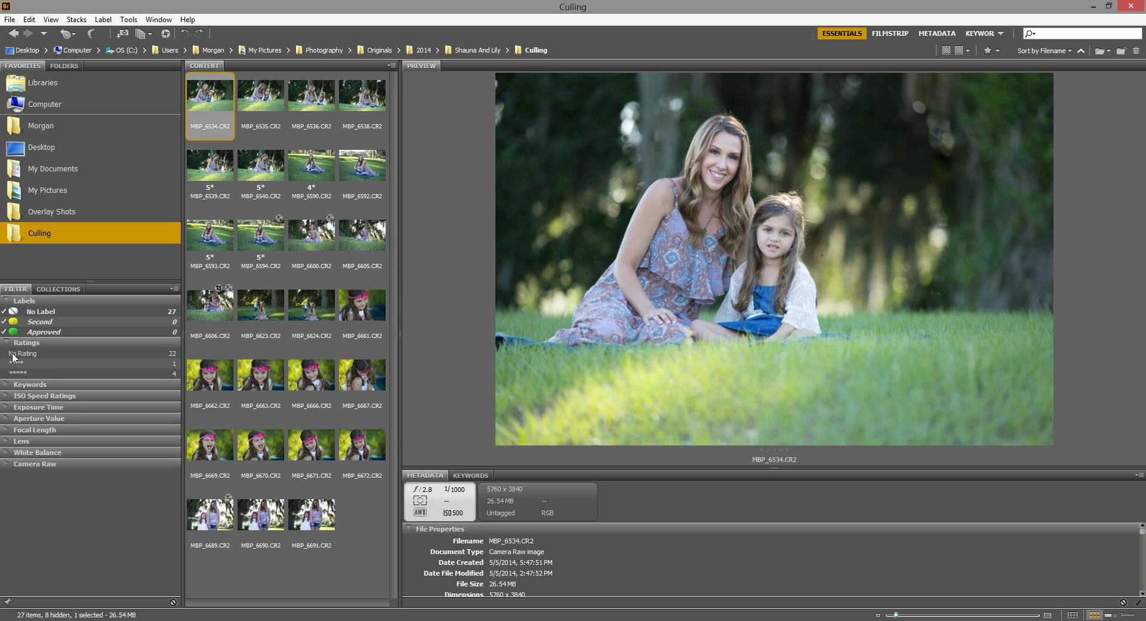
left_click(18, 373)
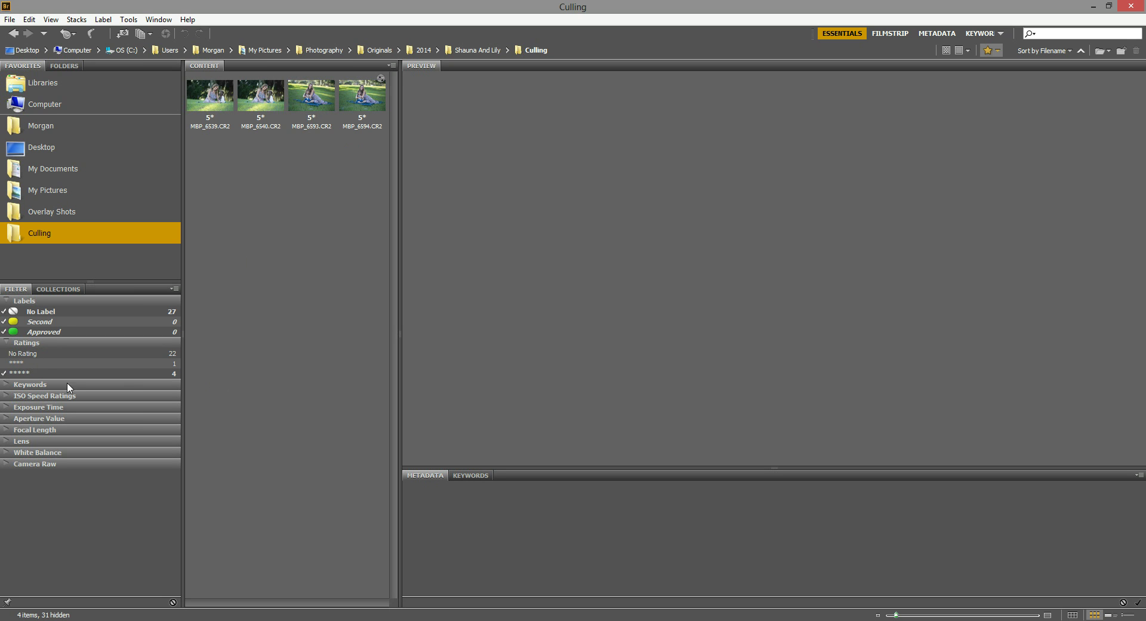
left_click(31, 361)
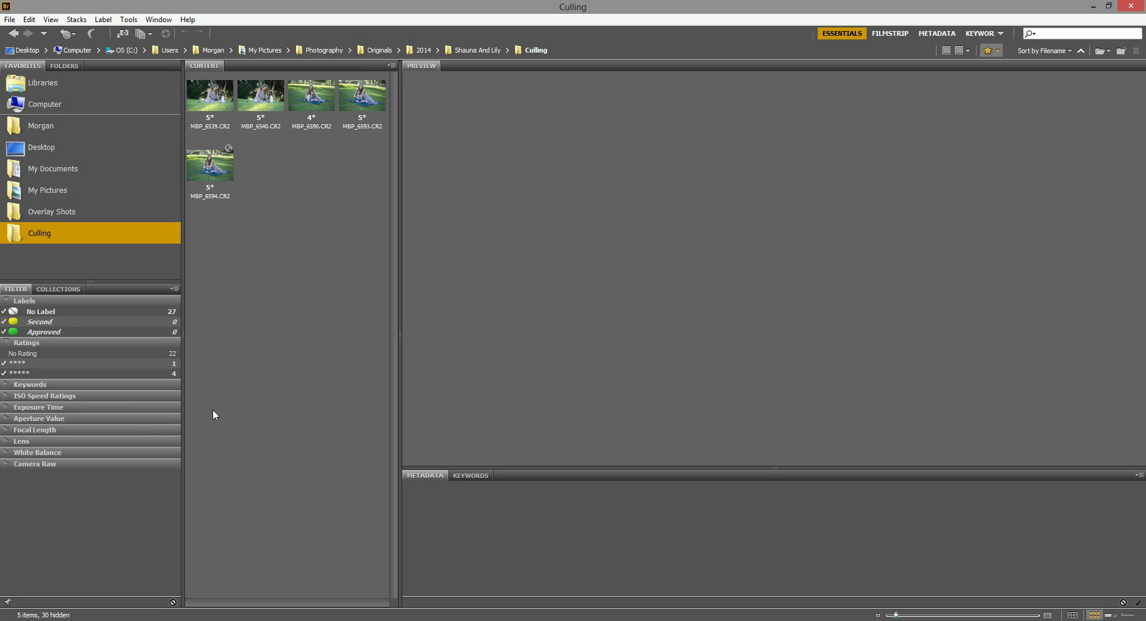
key("ctrl+alt+a")
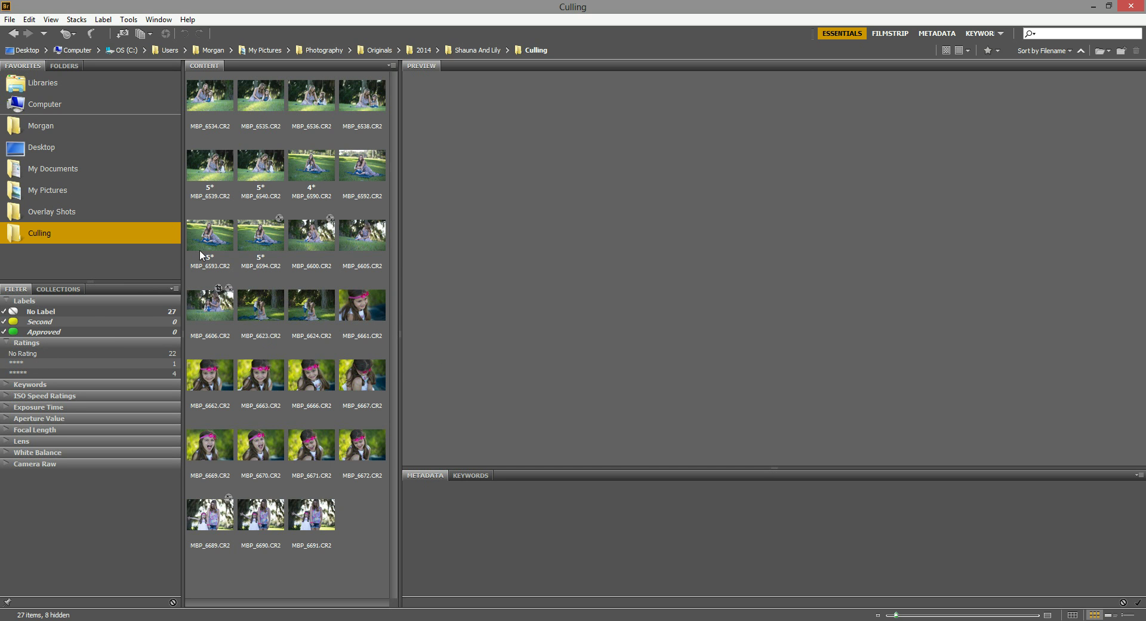
- Select MBP_6539 and filter the Ratings to five-star images only
key("ctrl+5")
left_click(210, 158)
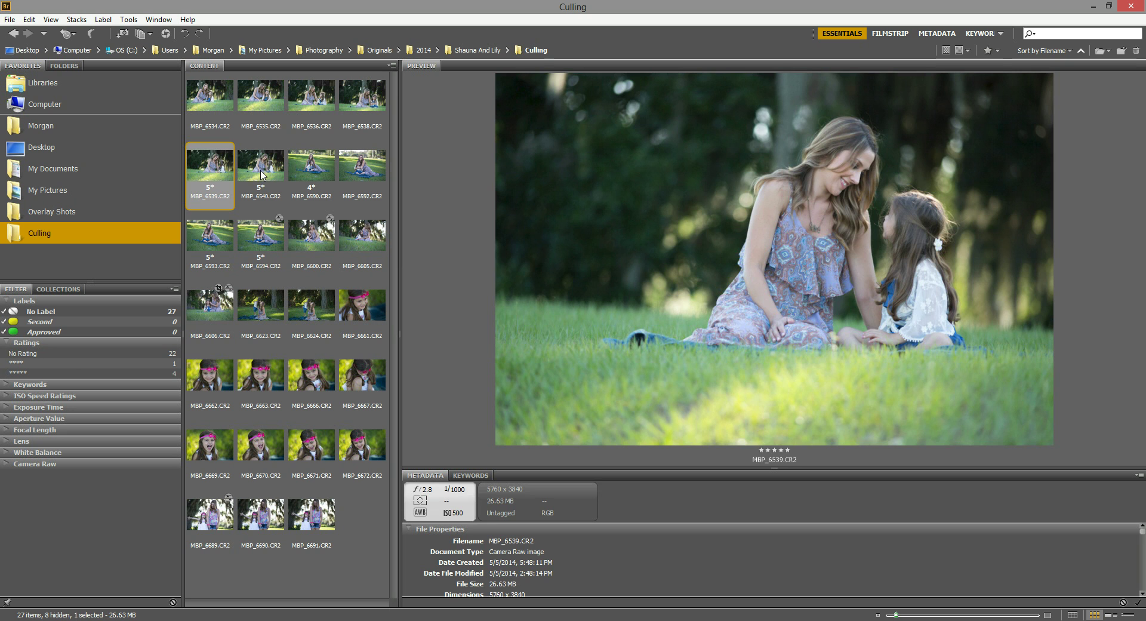
left_click(25, 374)
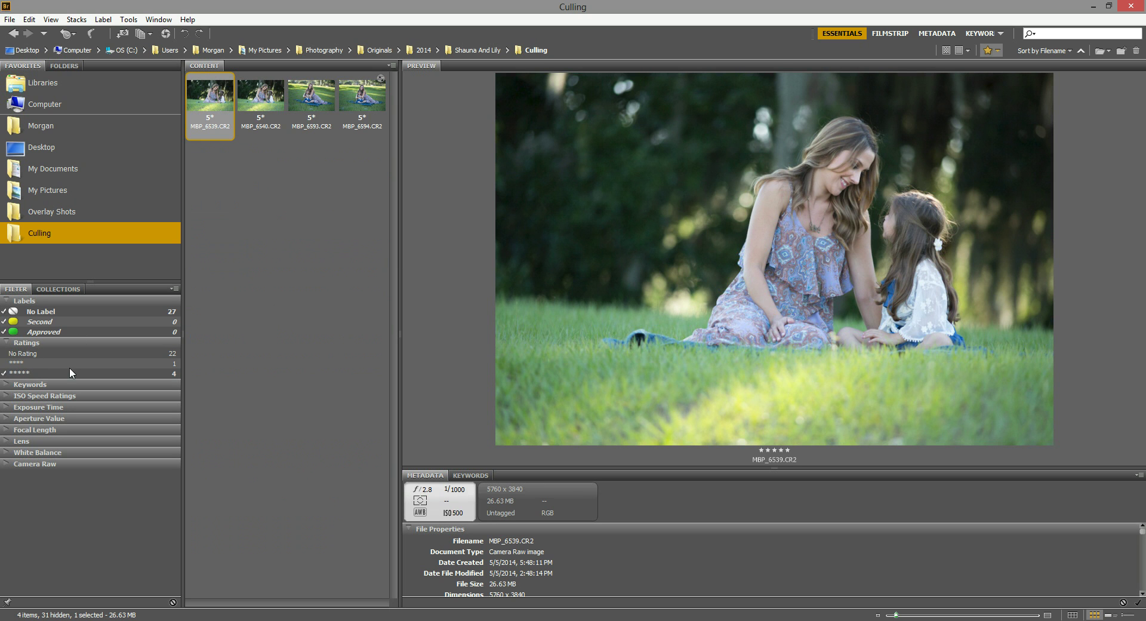
- Preview each five-star pick in turn: MBP_6540, MBP_6593, MBP_6539 and MBP_6594
left_click(281, 115)
left_click(324, 96)
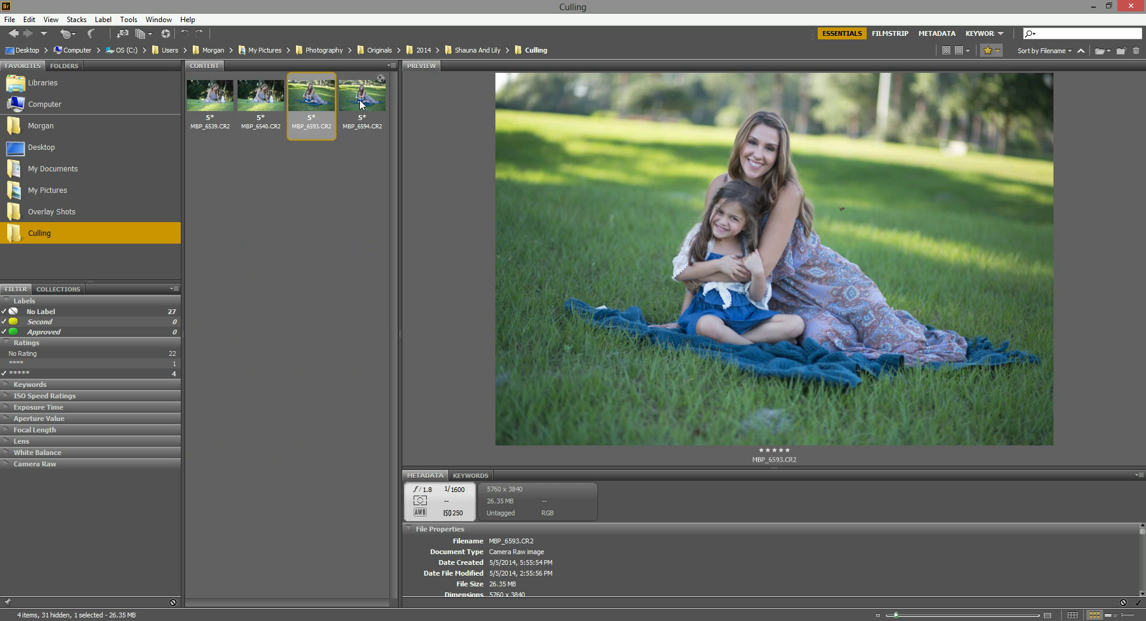
left_click(361, 104)
left_click(315, 113)
left_click(358, 106)
left_click(211, 106)
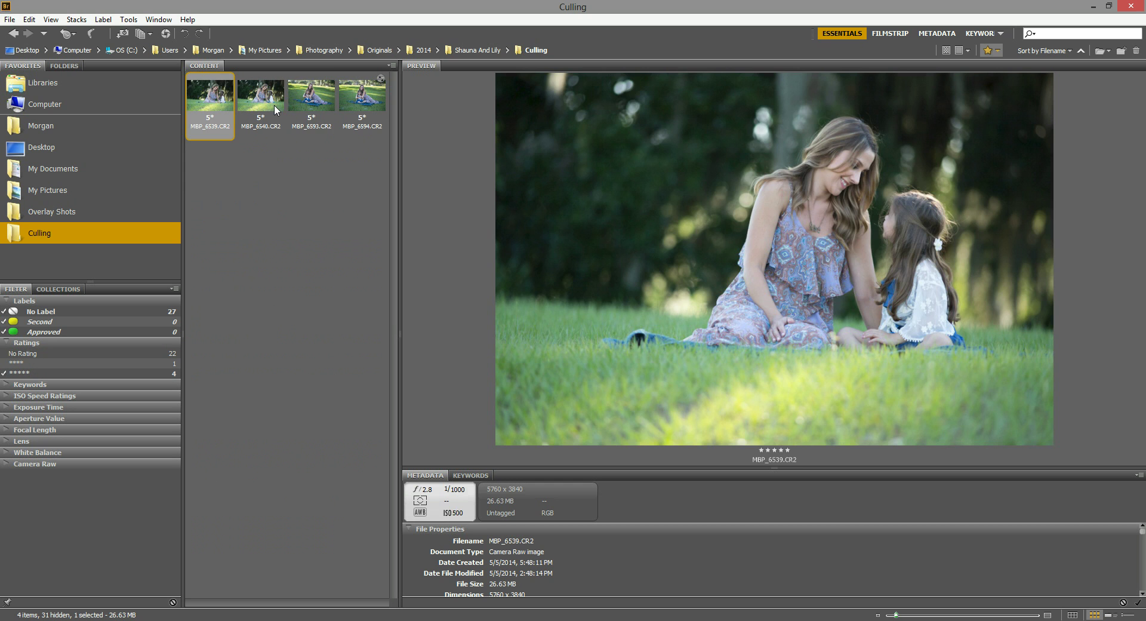
left_click(315, 104)
left_click(360, 113)
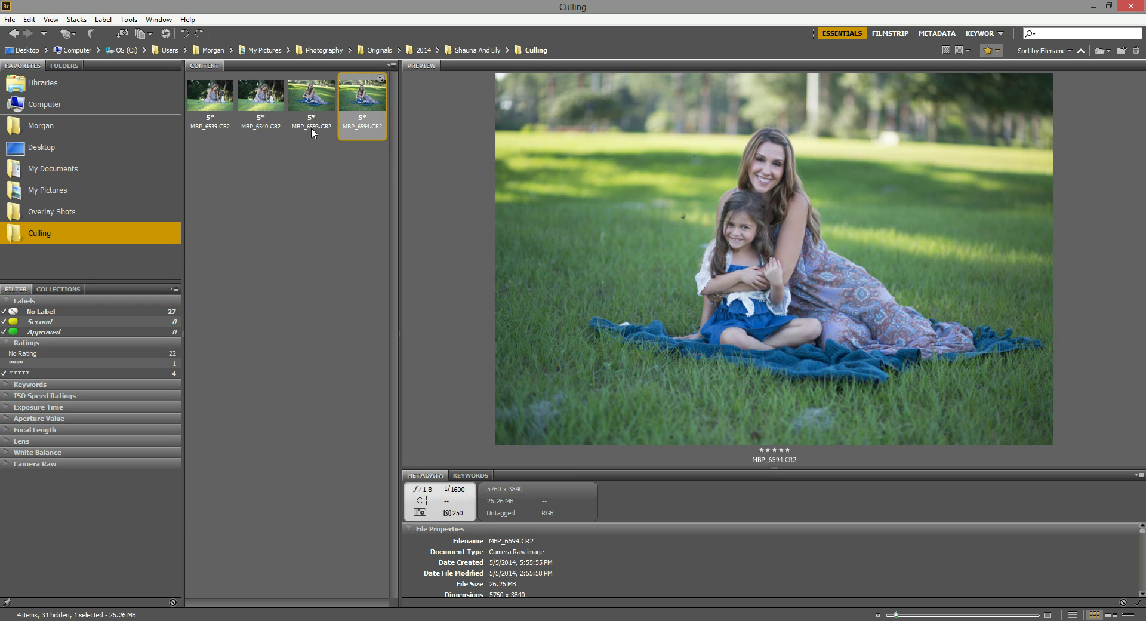
- Label MBP_6594 and MBP_6593 as Approved
right_click(359, 114)
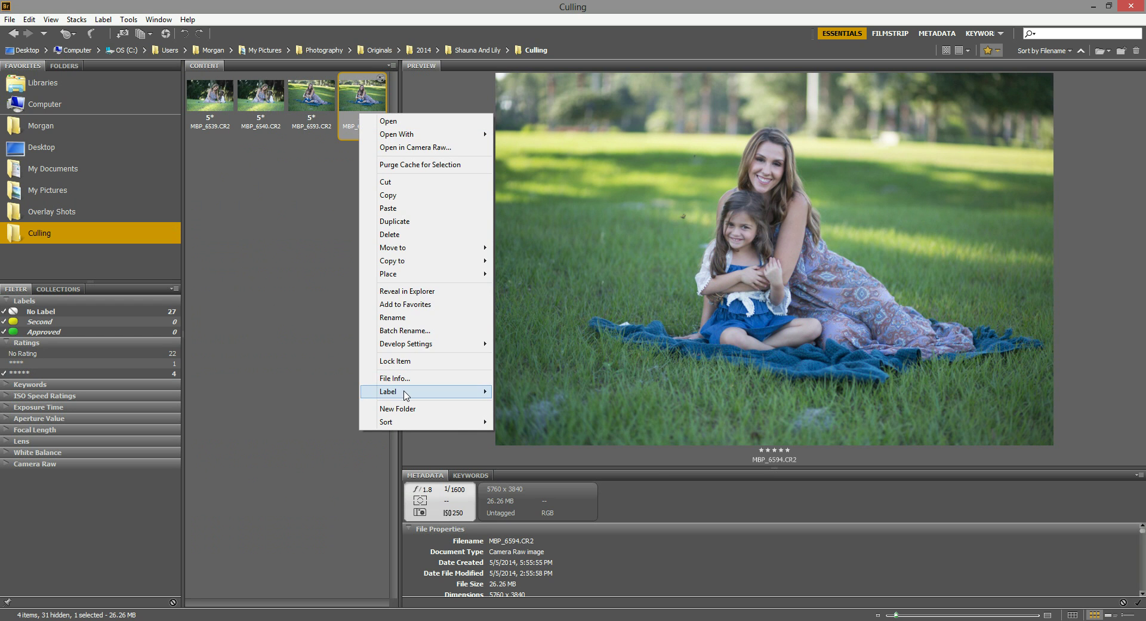
mouse_move(401, 391)
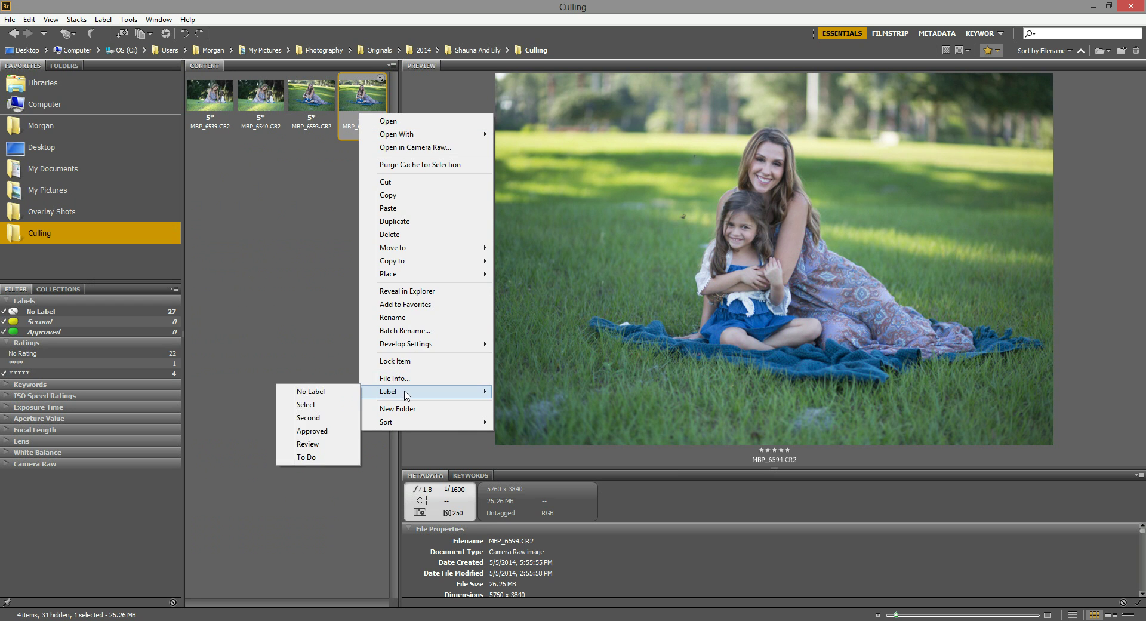
left_click(312, 430)
right_click(309, 101)
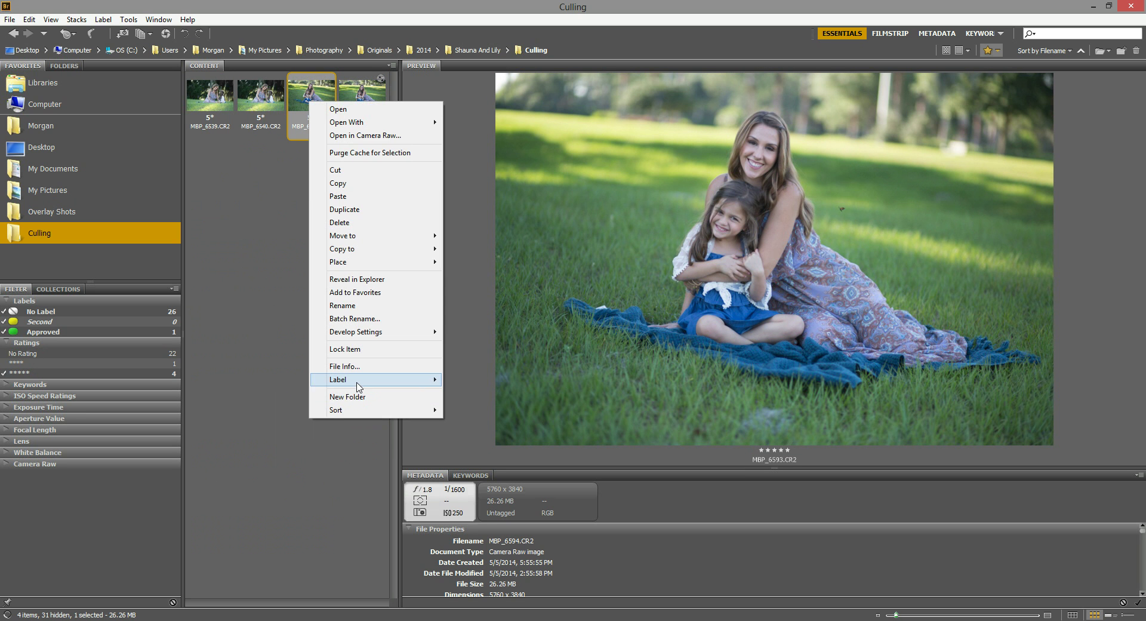
mouse_move(358, 382)
left_click(268, 419)
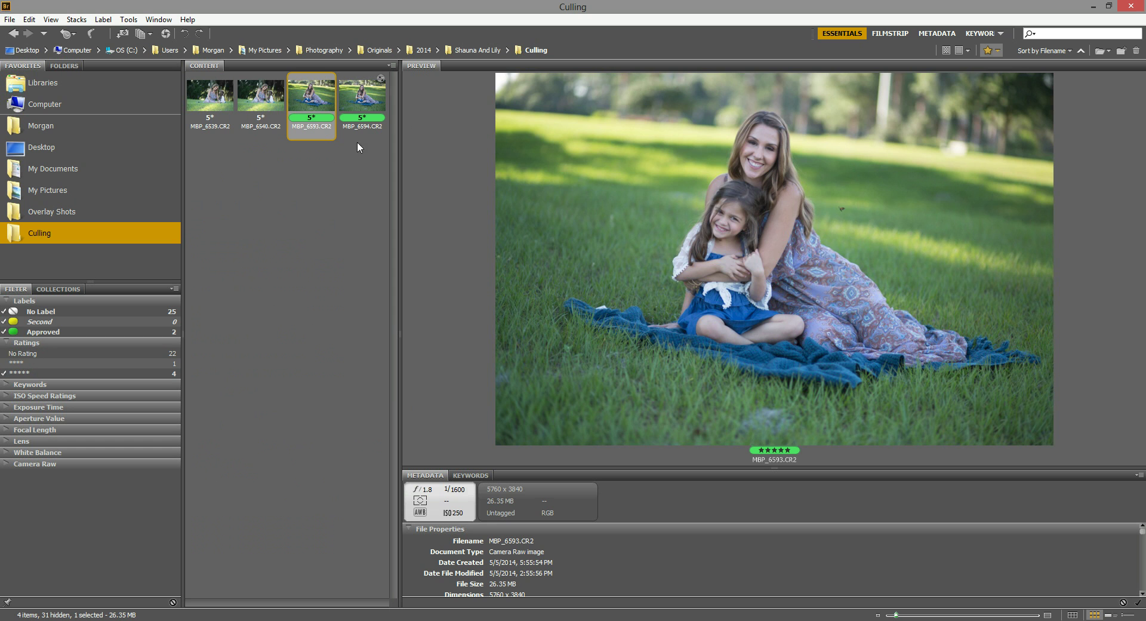
- Label MBP_6540 as Review, correcting an accidental Approved label
left_click(265, 103)
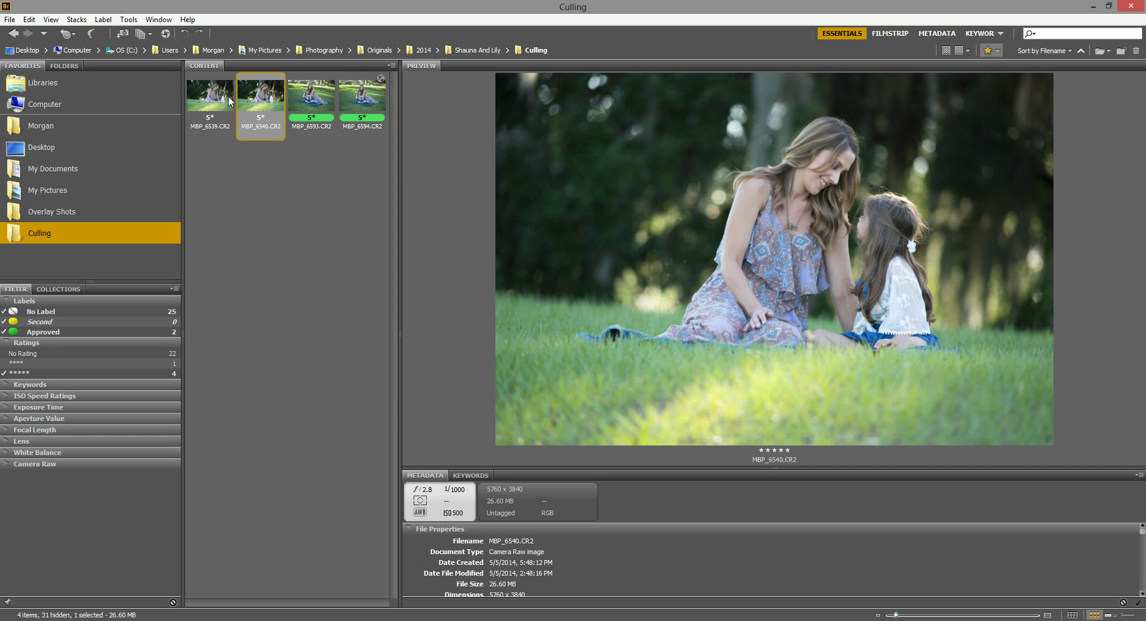
right_click(262, 106)
mouse_move(322, 385)
left_click(220, 423)
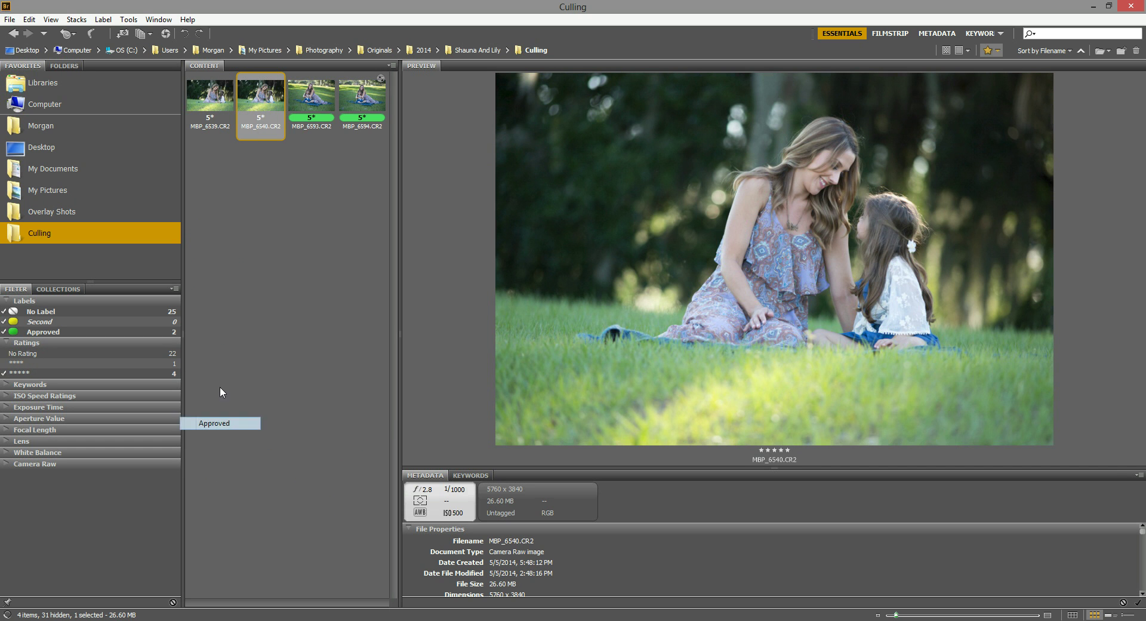
right_click(271, 123)
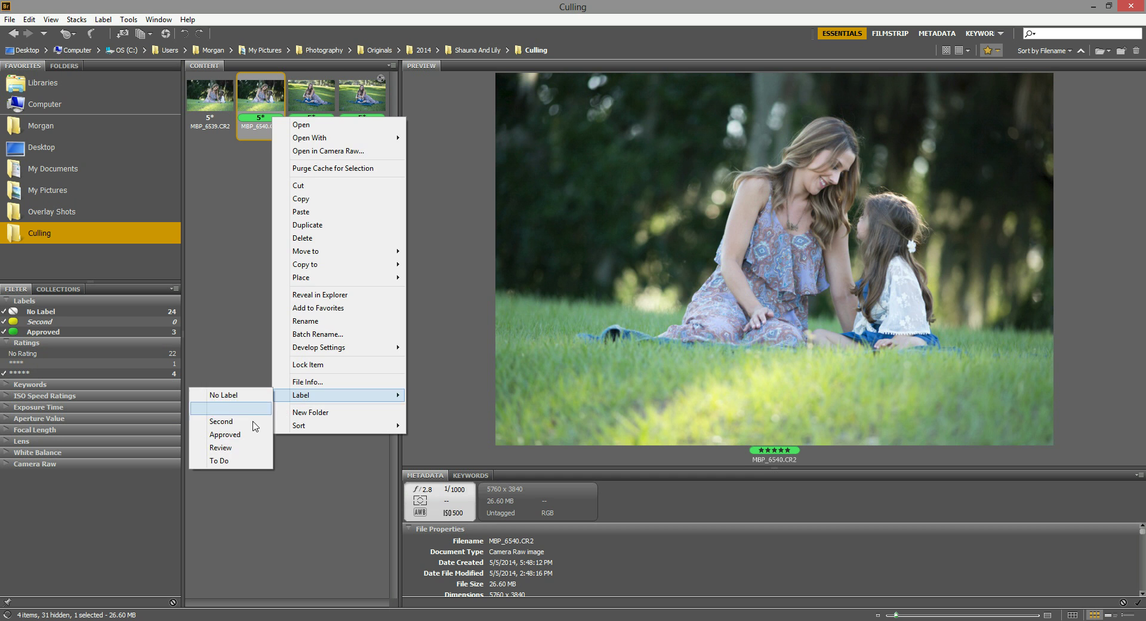
left_click(247, 446)
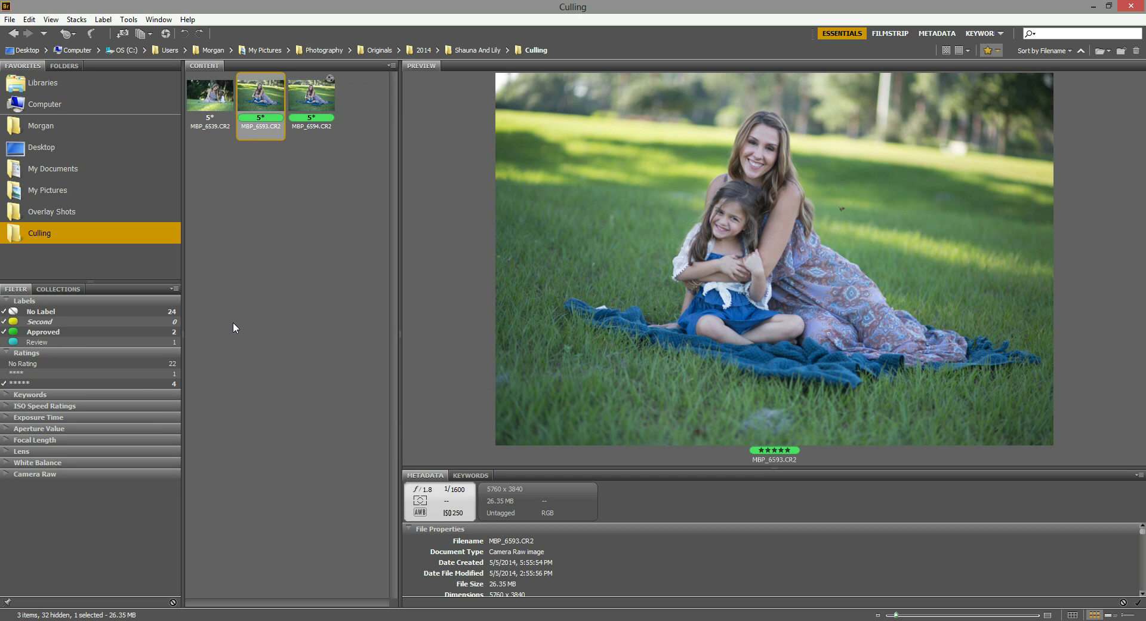
- Clear the label filter to show all four picks and label MBP_6539 as Review
left_click(55, 329)
left_click(13, 323)
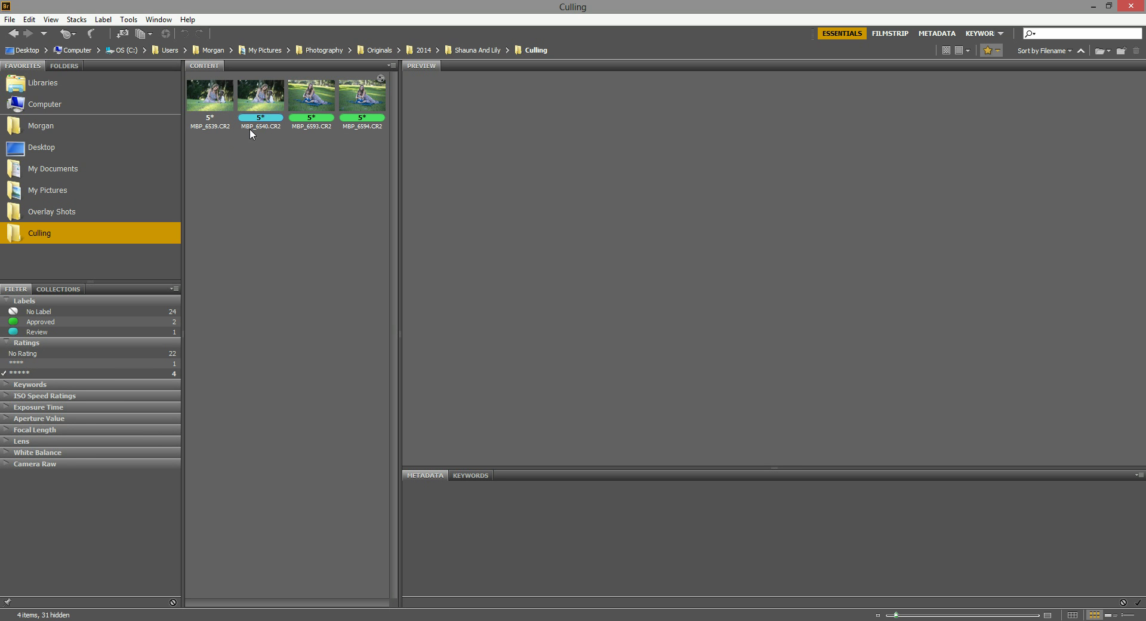
left_click(212, 118)
right_click(213, 119)
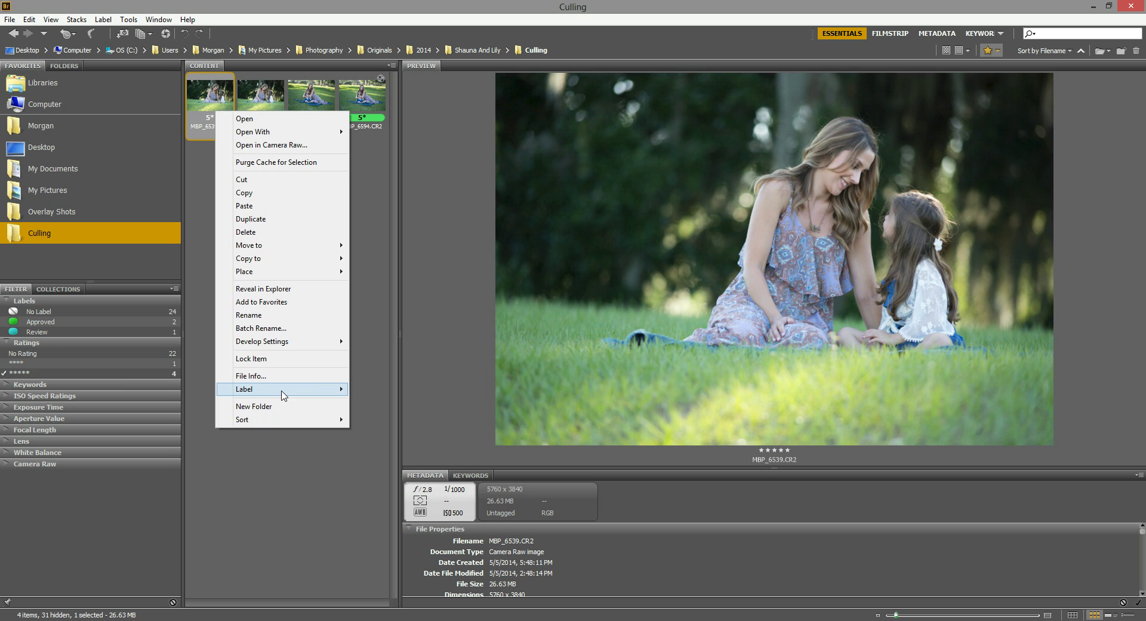
mouse_move(266, 391)
left_click(179, 444)
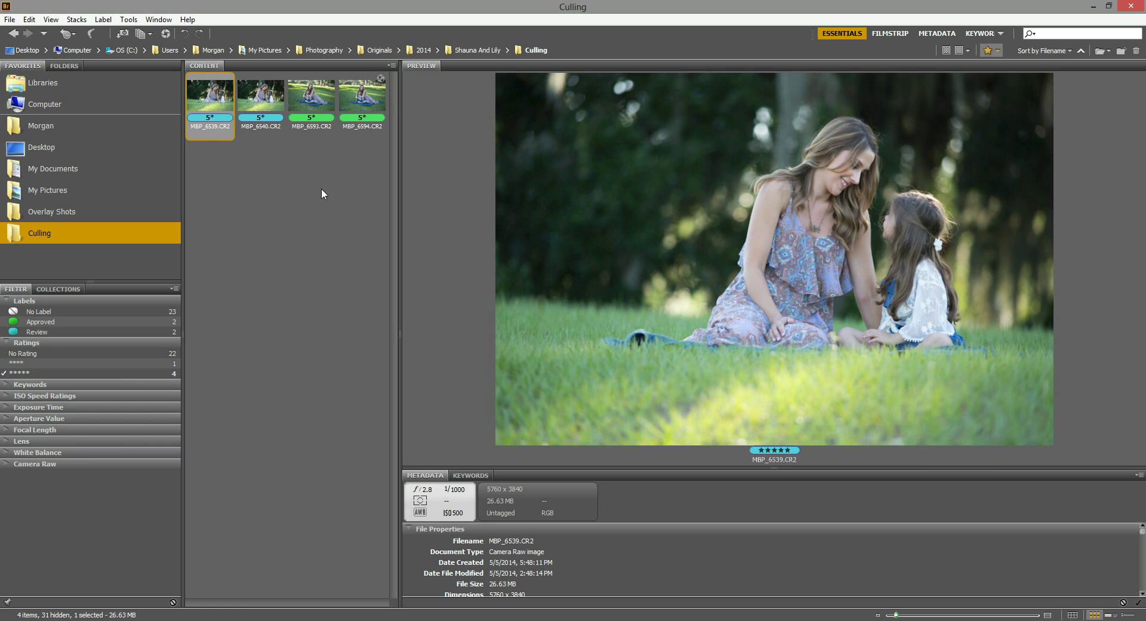
- Select MBP_6540 and MBP_6539 together to compare the Review-labelled picks
left_click(24, 374)
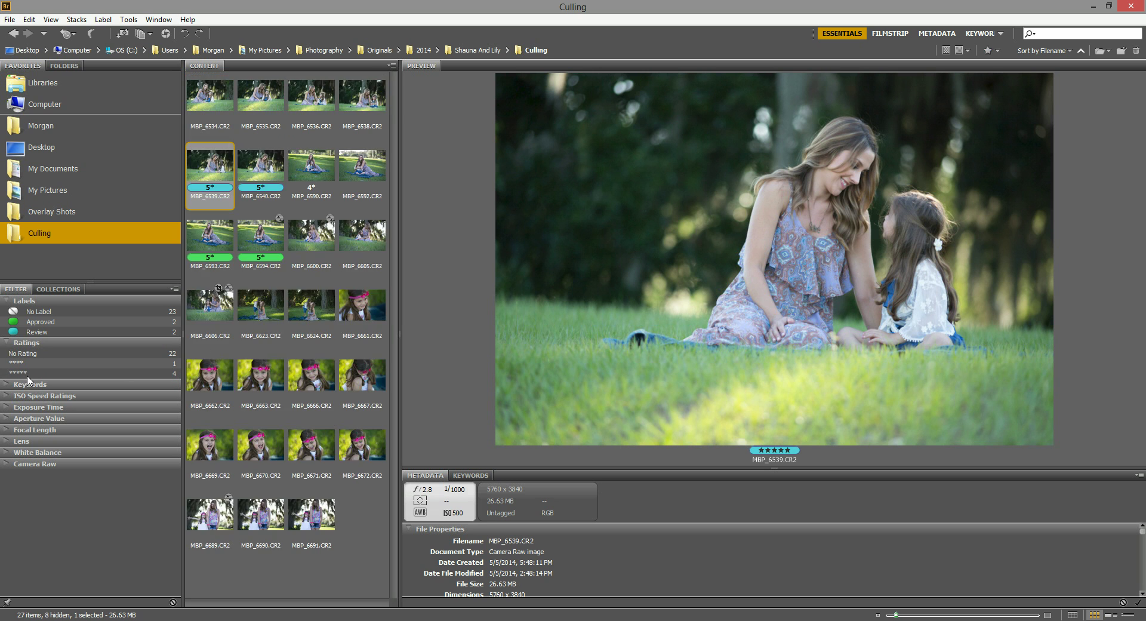
left_click(34, 374)
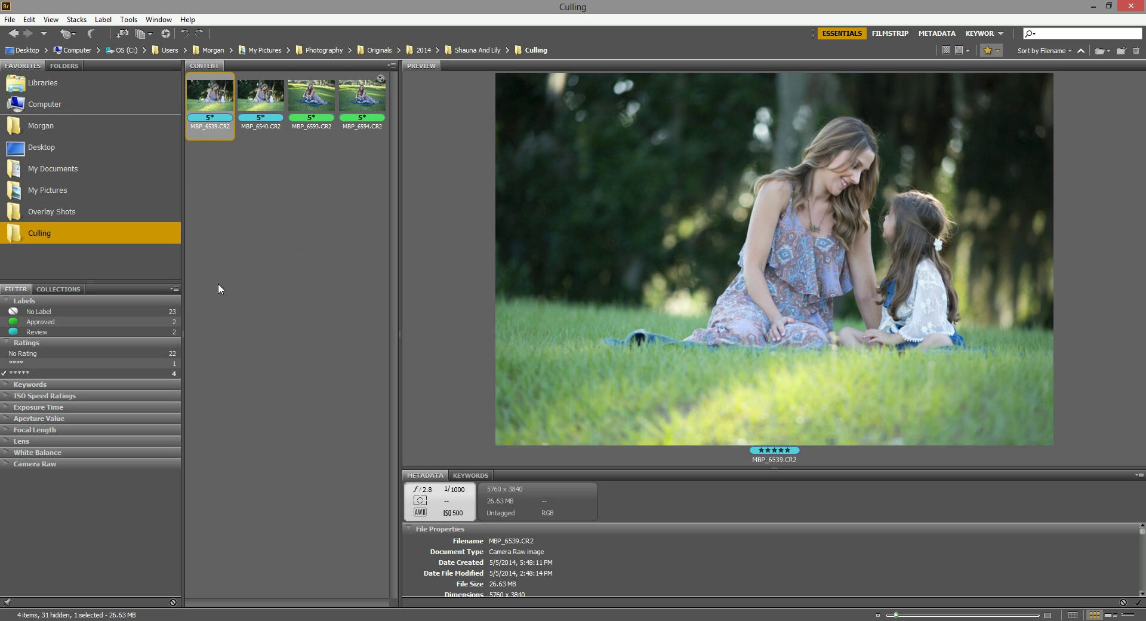
left_click(263, 98)
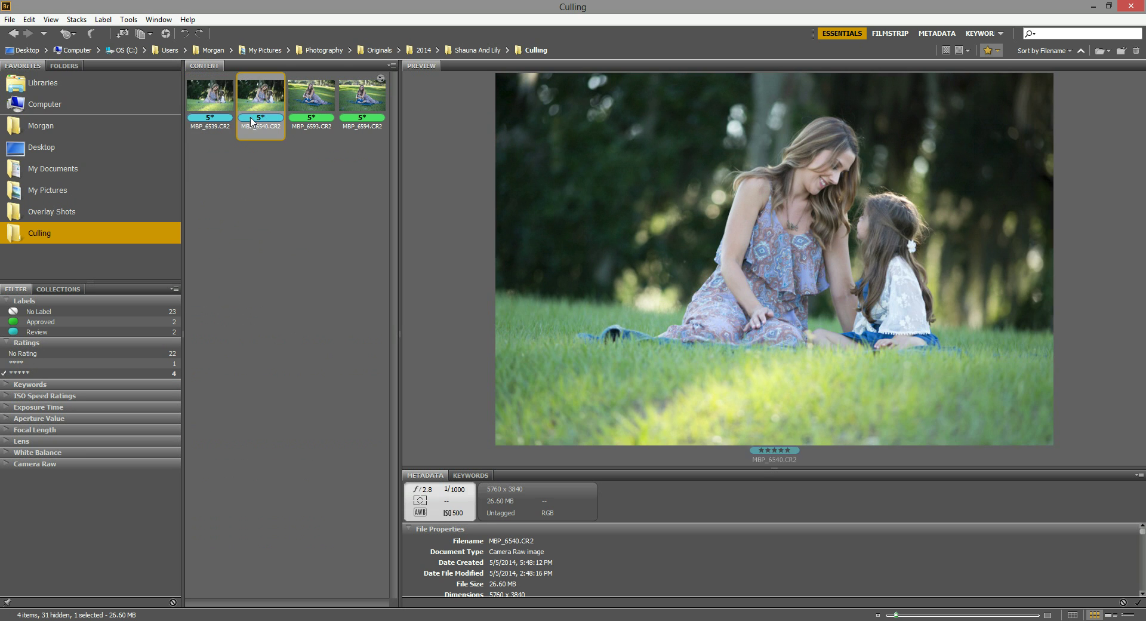
left_click(219, 101, "ctrl")
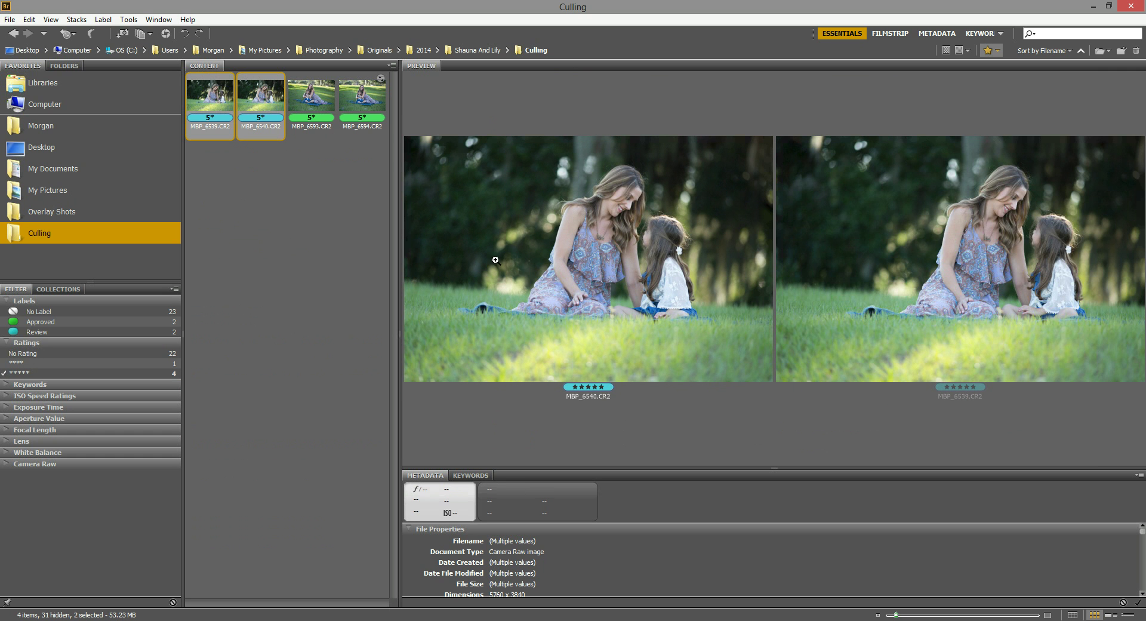
- Compare MBP_6593 and MBP_6594, then turn off the five-star rating filter
left_click(252, 198)
left_click(311, 95)
left_click(371, 109, "ctrl")
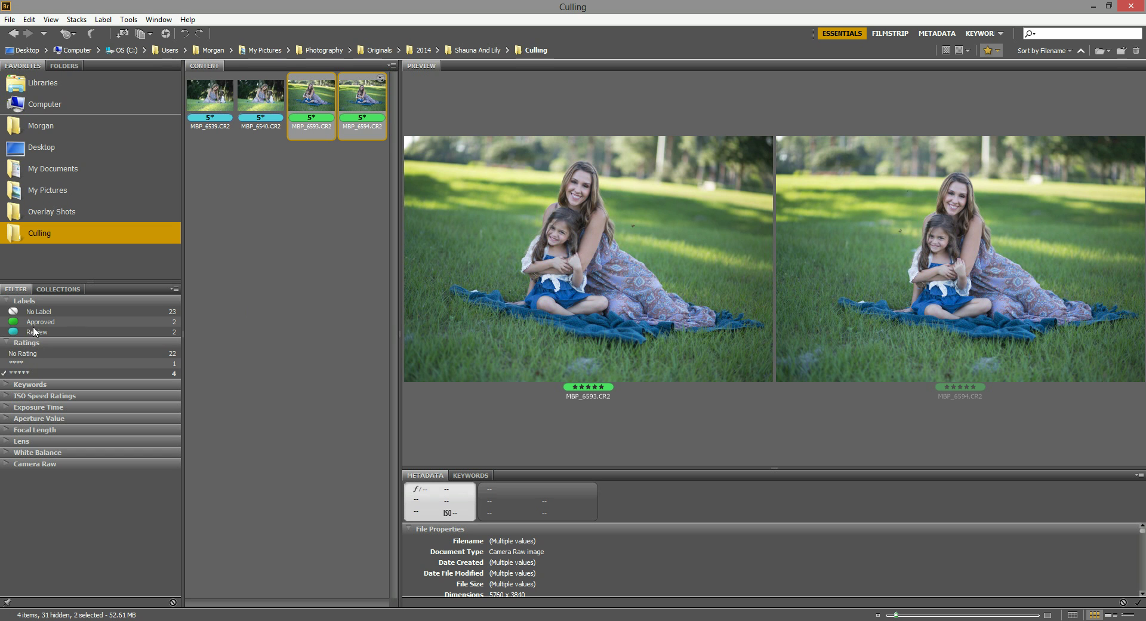
left_click(19, 373)
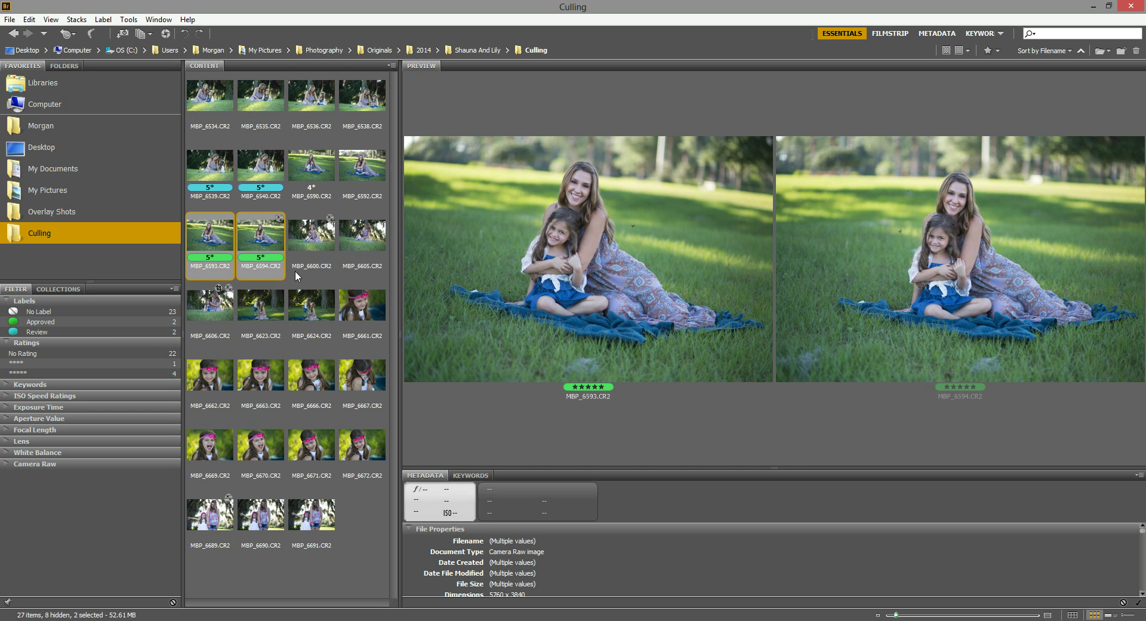
- Rate MBP_6600 five stars with the red Select label, then filter to five-star photos
left_click(320, 269)
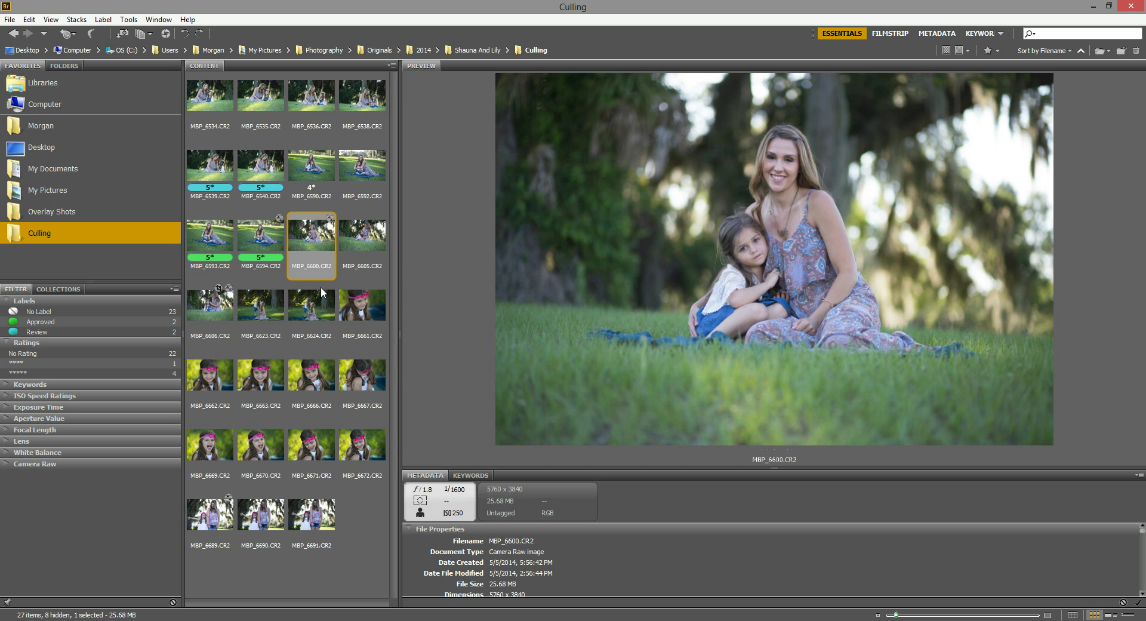
key("ctrl+5")
key("ctrl+6")
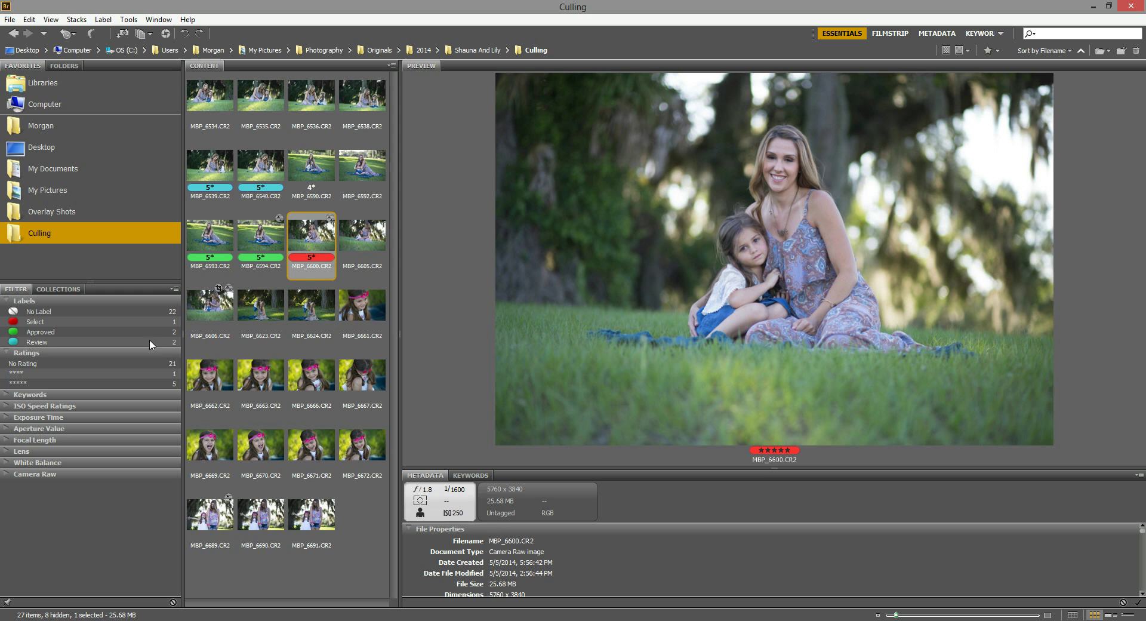
left_click(22, 383)
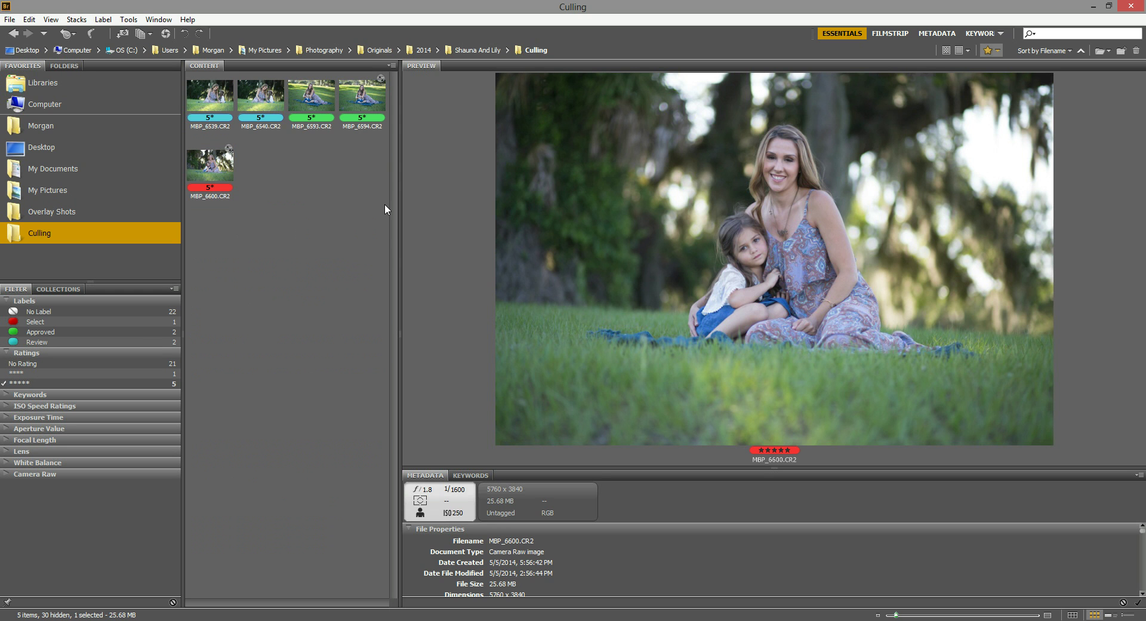
- Select the five five-star thumbnails and open them with Adobe Photoshop CC (default) in Camera Raw
left_click_drag(378, 208, 199, 82)
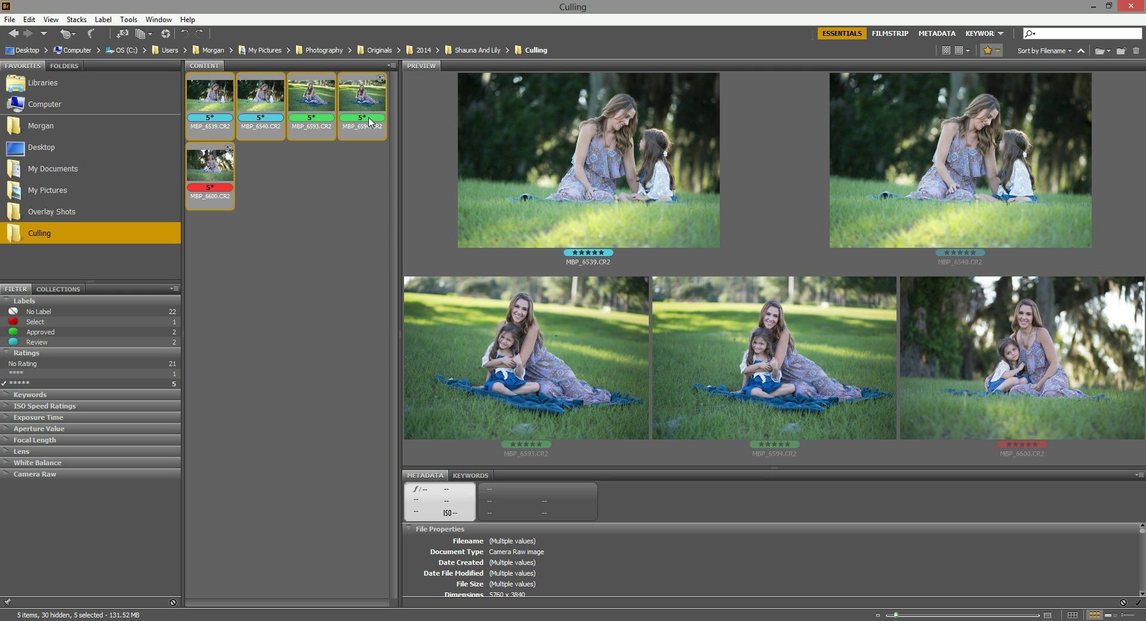
right_click(371, 119)
mouse_move(418, 139)
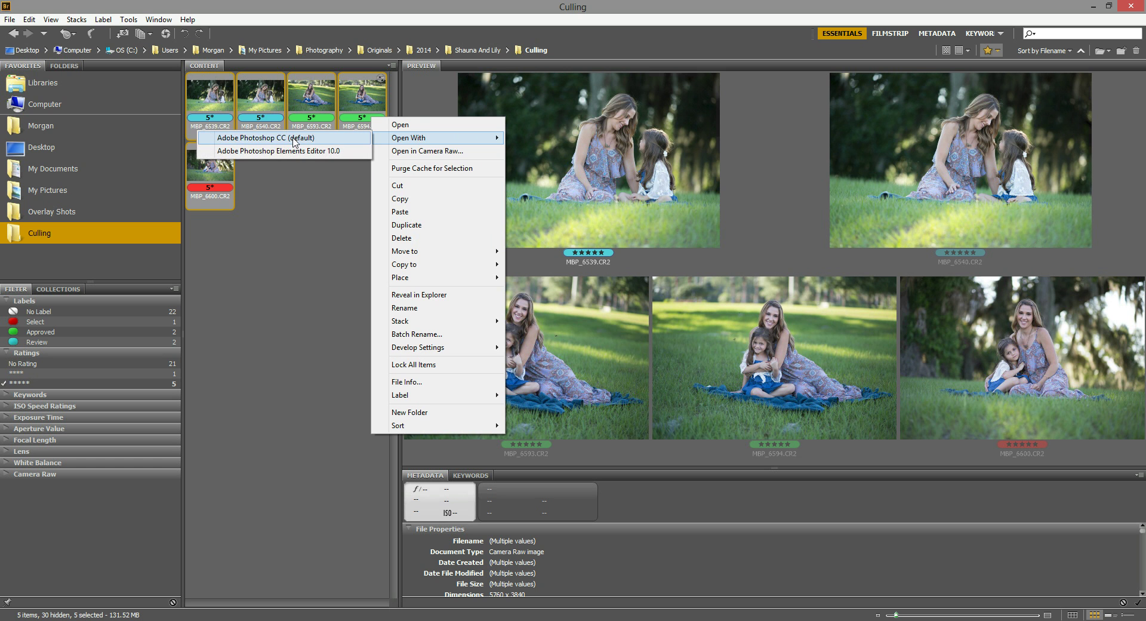
left_click(330, 141)
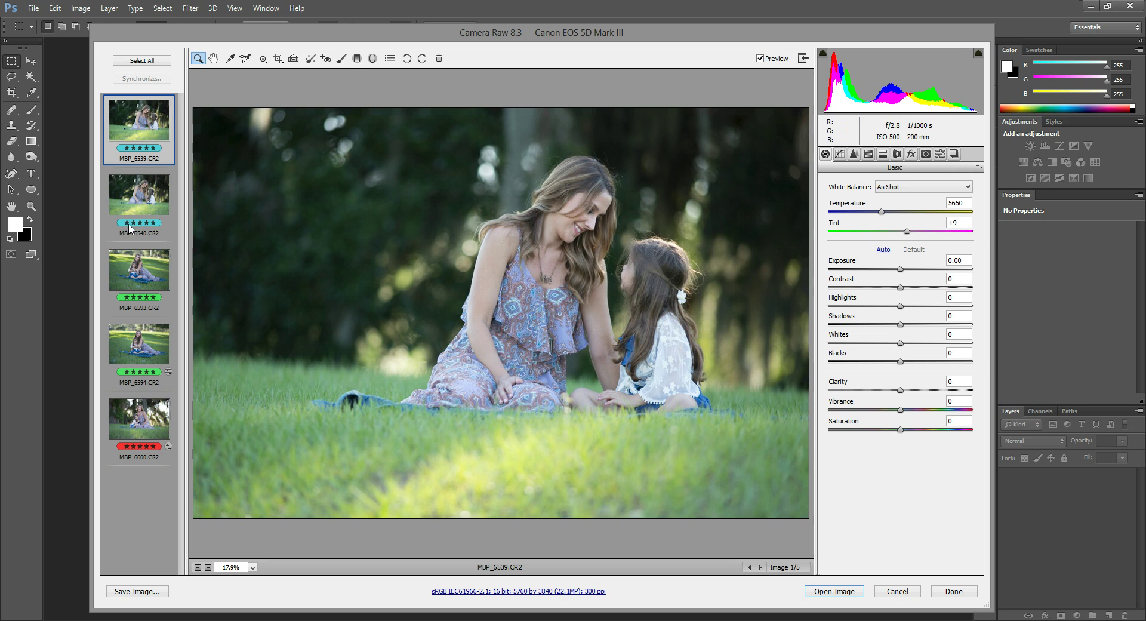
- With MBP_6539 and MBP_6540 selected, pull down their Highlights and straighten their horizon
left_click(156, 202, "shift")
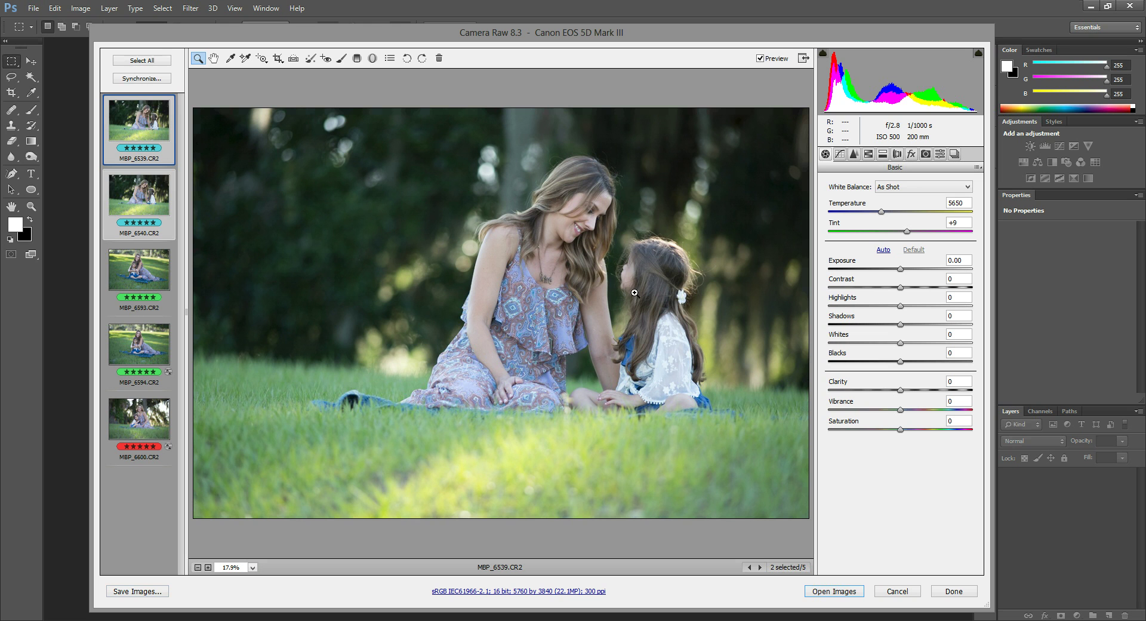
left_click_drag(900, 306, 848, 307)
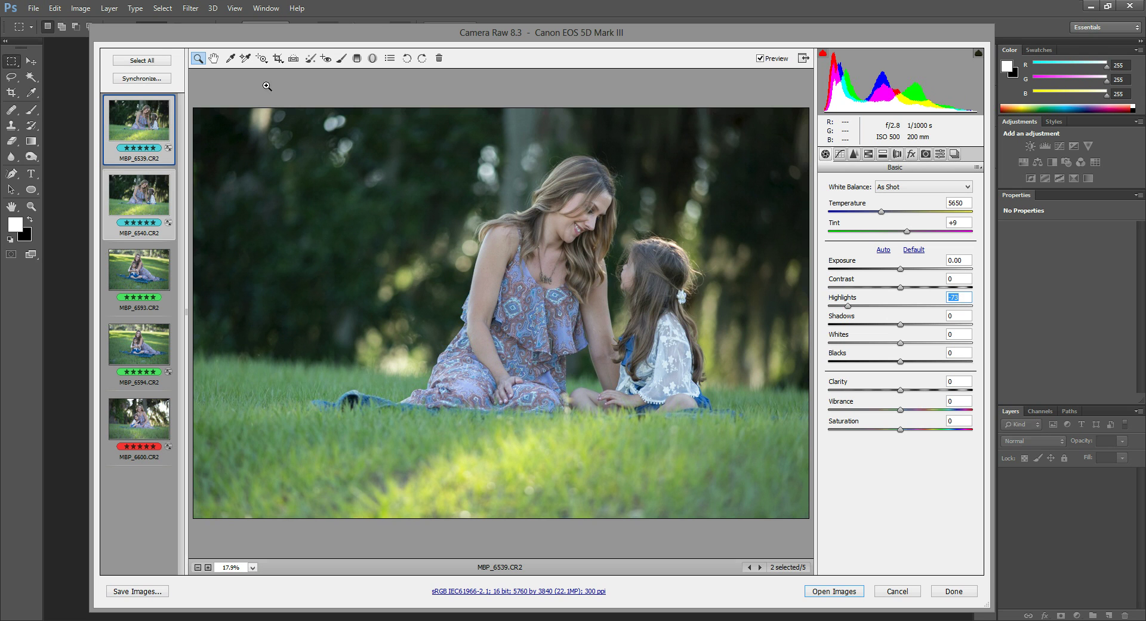
left_click(294, 58)
left_click_drag(232, 360, 729, 388)
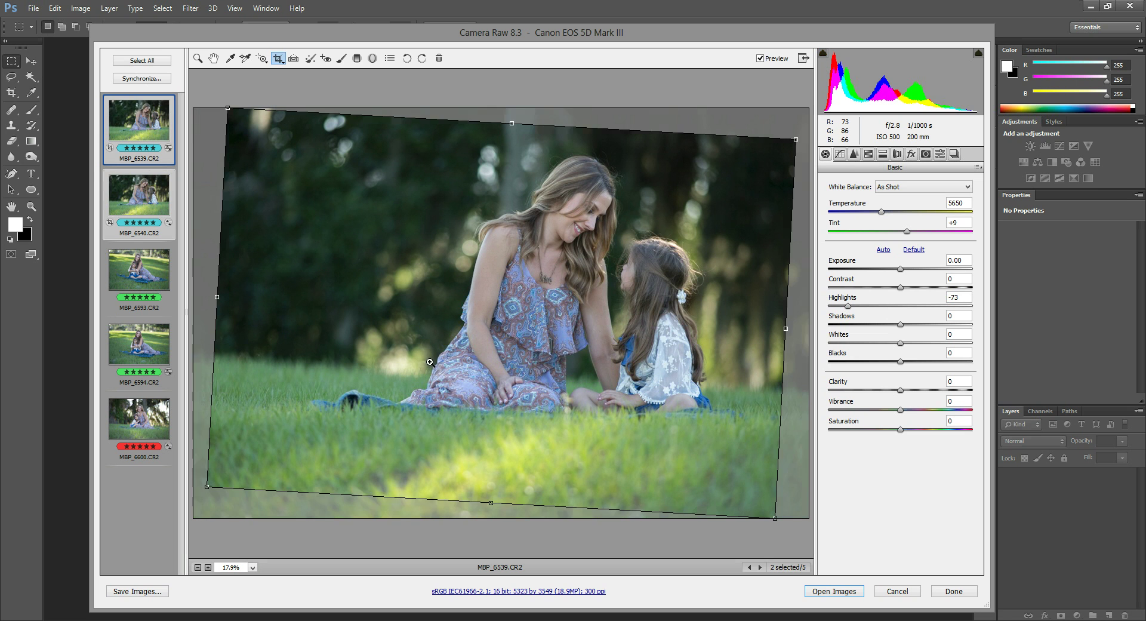
key("z")
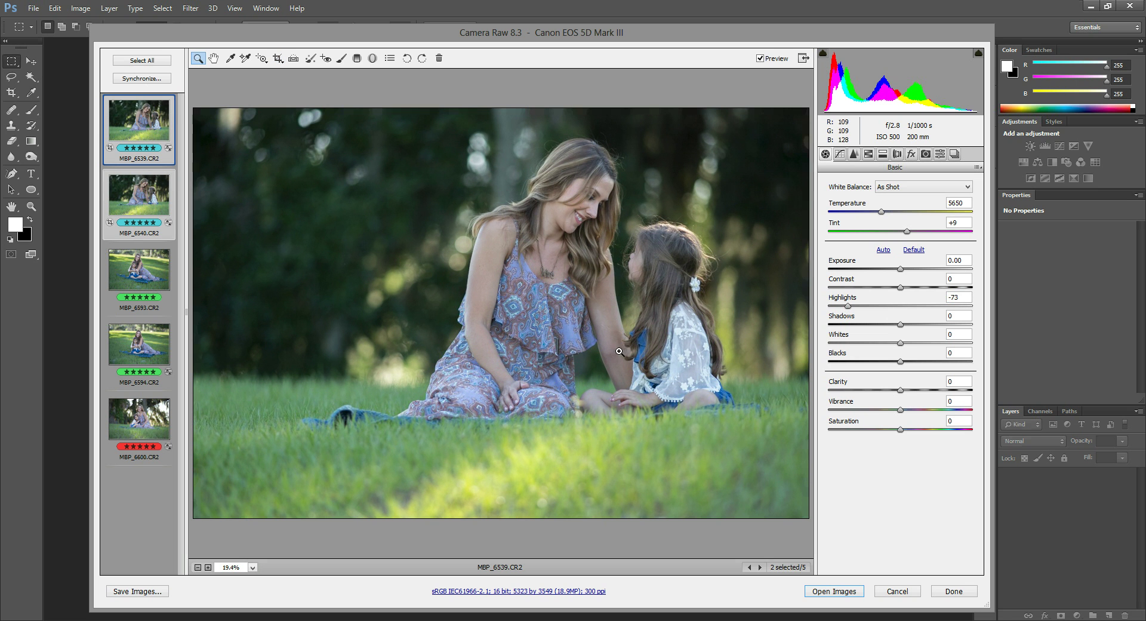
- Give both blue photos Highlights -93 and Temperature 7200, then select green MBP_6593 and MBP_6594
left_click(155, 213)
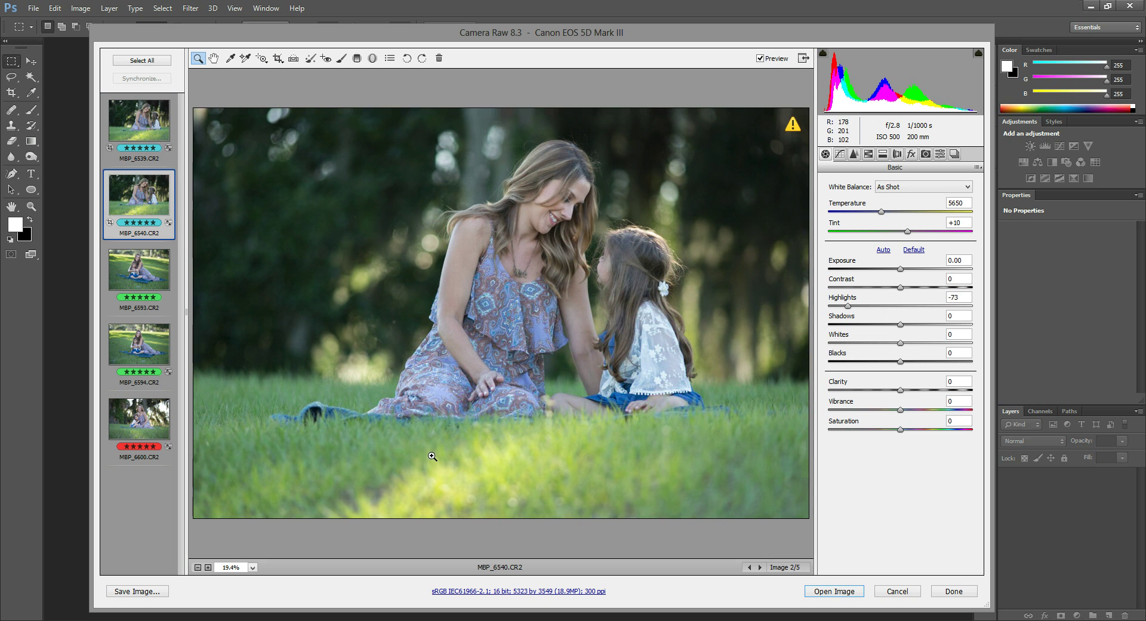
left_click(139, 131, "ctrl")
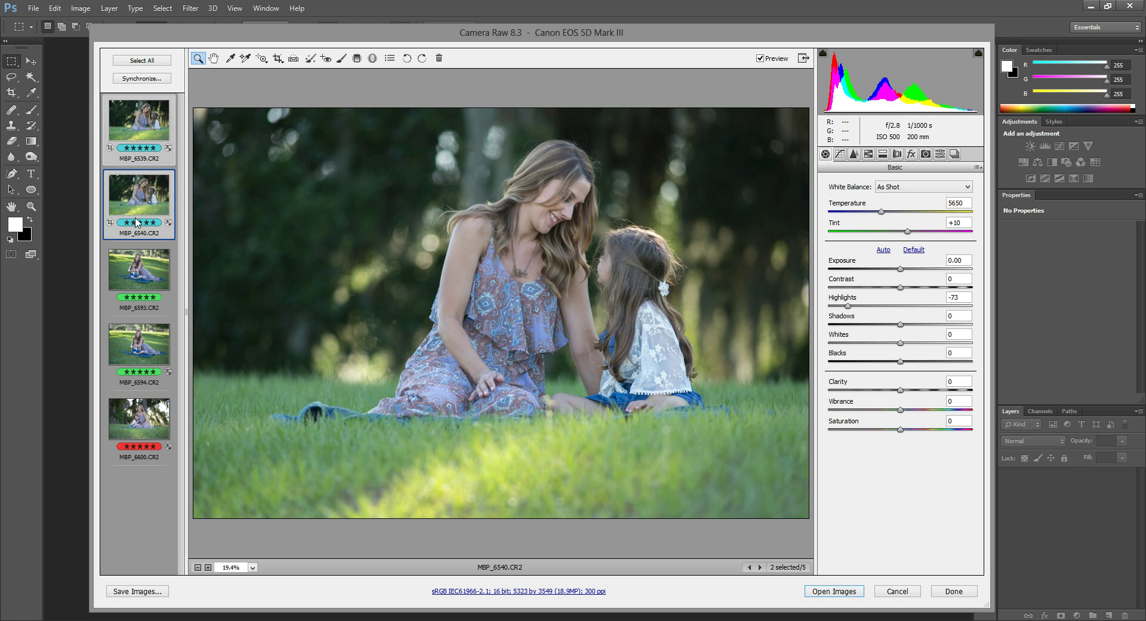
left_click(137, 267)
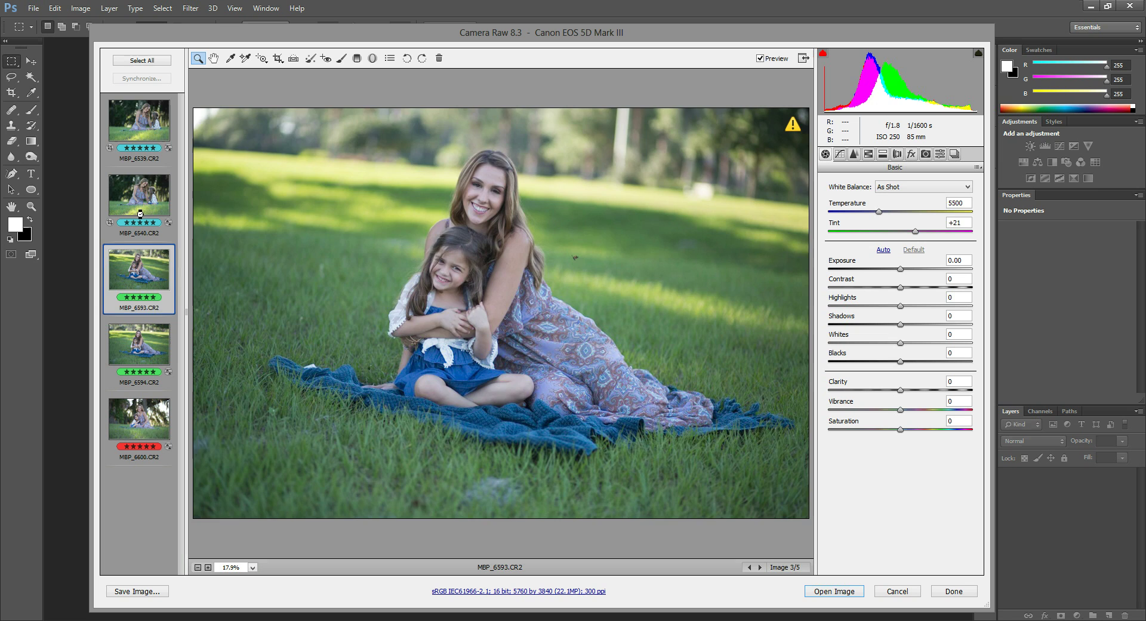
left_click(154, 129)
left_click(151, 207, "ctrl")
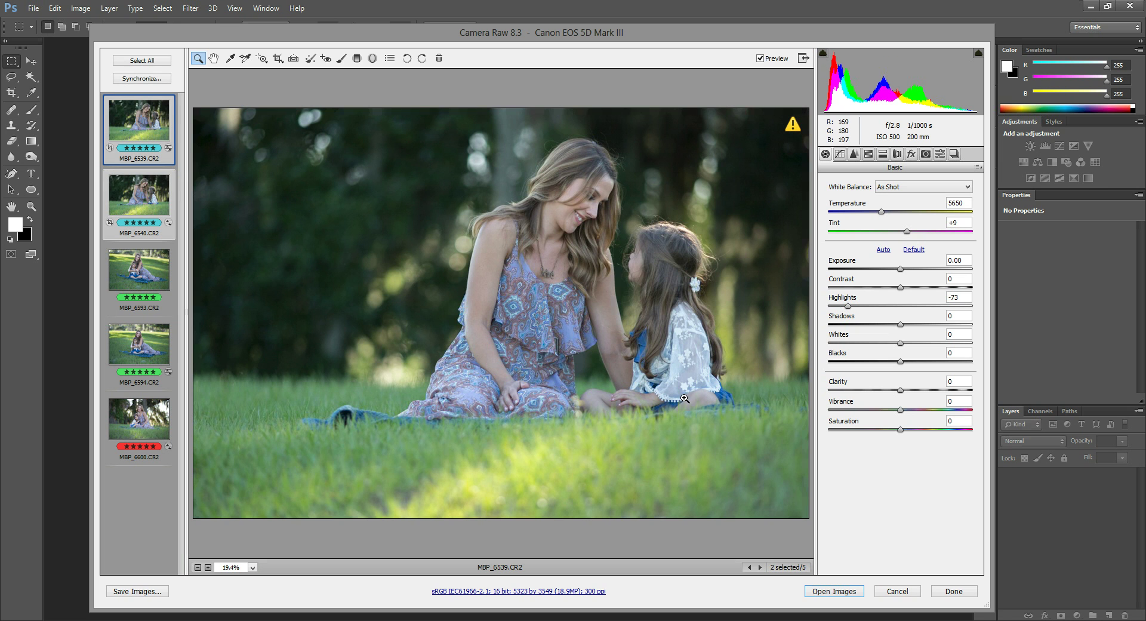
left_click(847, 306)
left_click_drag(848, 305, 833, 306)
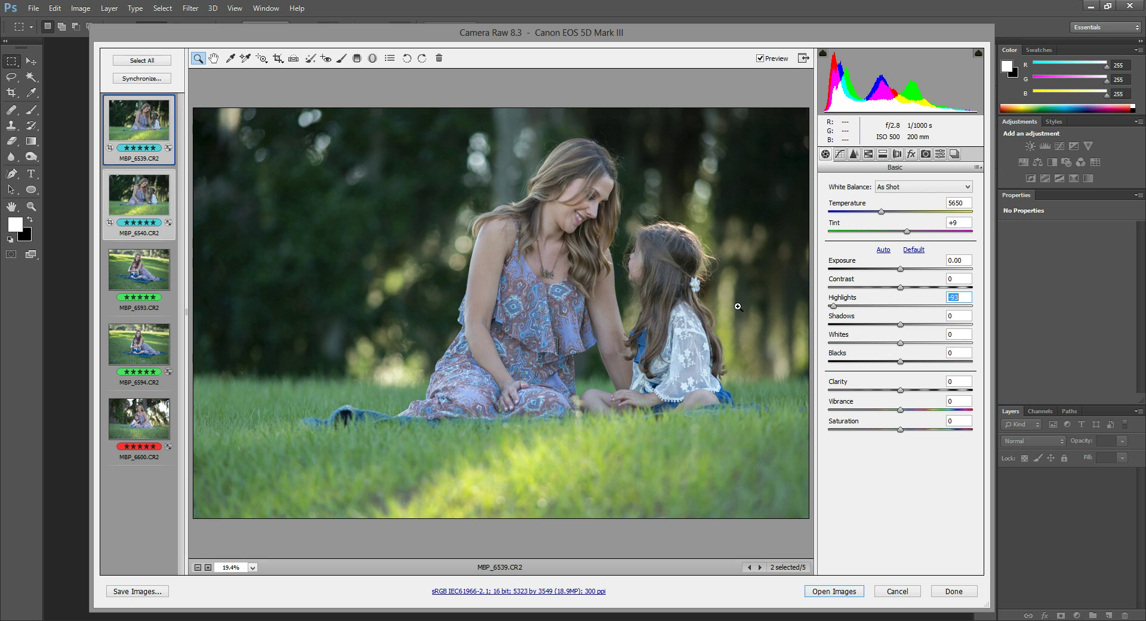
left_click_drag(883, 216, 900, 219)
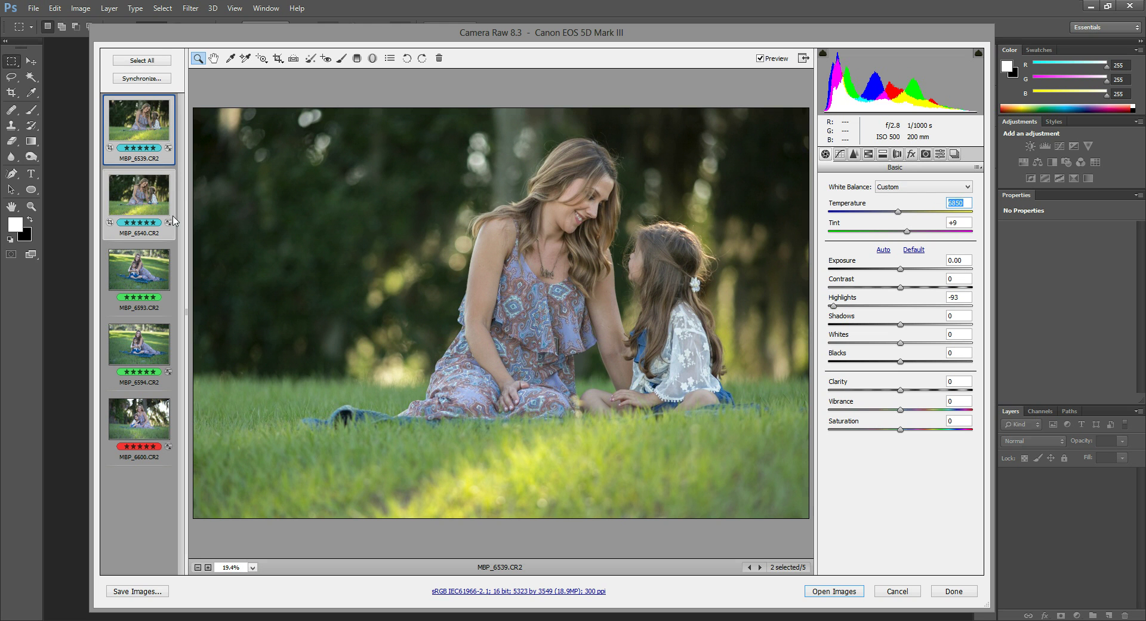
left_click(144, 273)
left_click(149, 345, "ctrl")
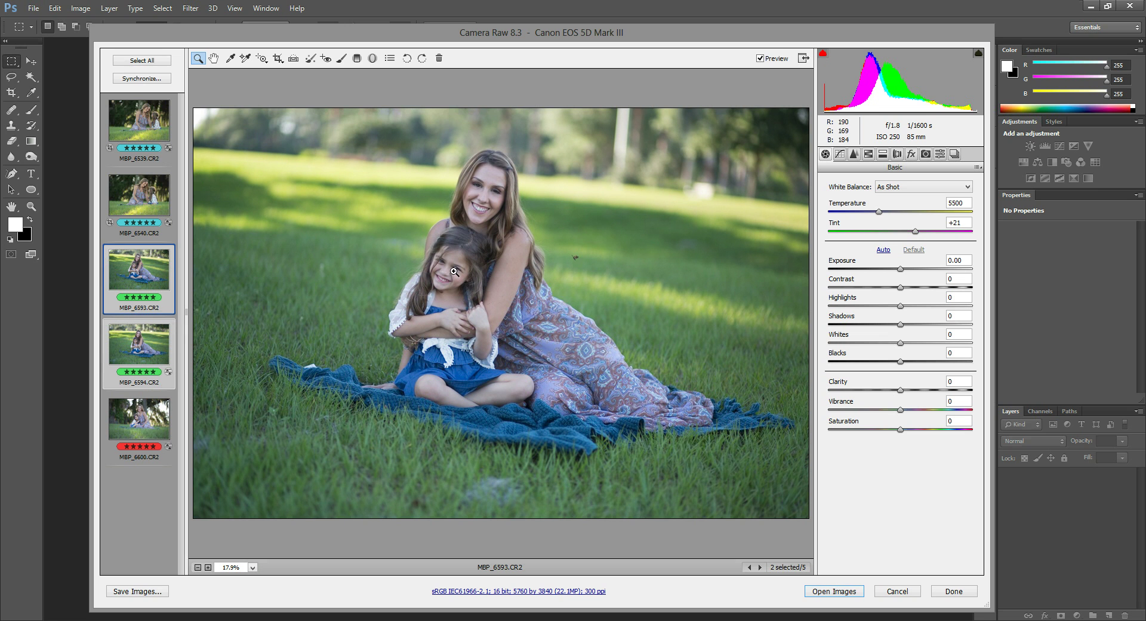
- Straighten MBP_6593 and MBP_6594 along a level line and warm their Temperature to 7150
left_click(293, 58)
left_click_drag(277, 156, 667, 182)
key("z")
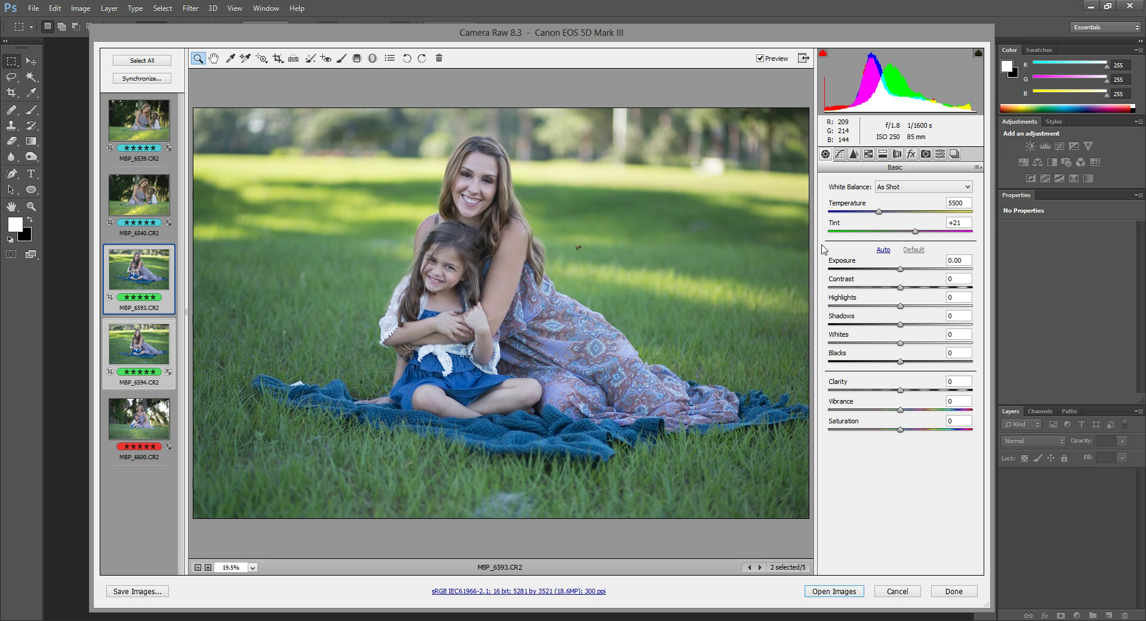
left_click_drag(882, 214, 907, 215)
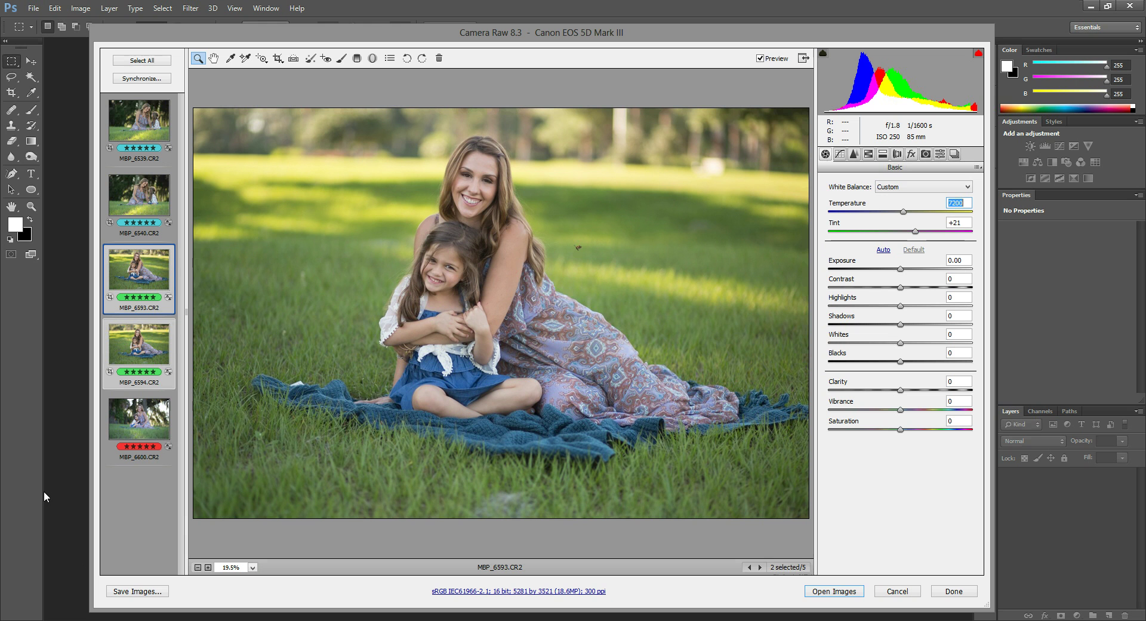
- Warm the red-labelled MBP_6600 to Temperature 5900, then select all five photos
left_click(141, 412)
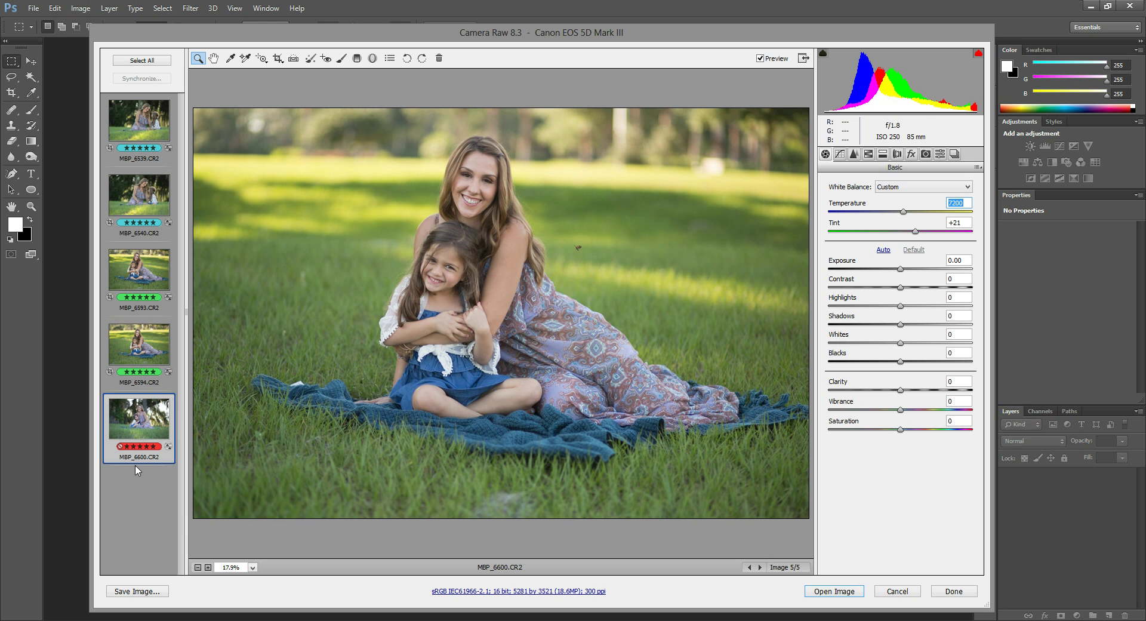
left_click_drag(883, 210, 899, 211)
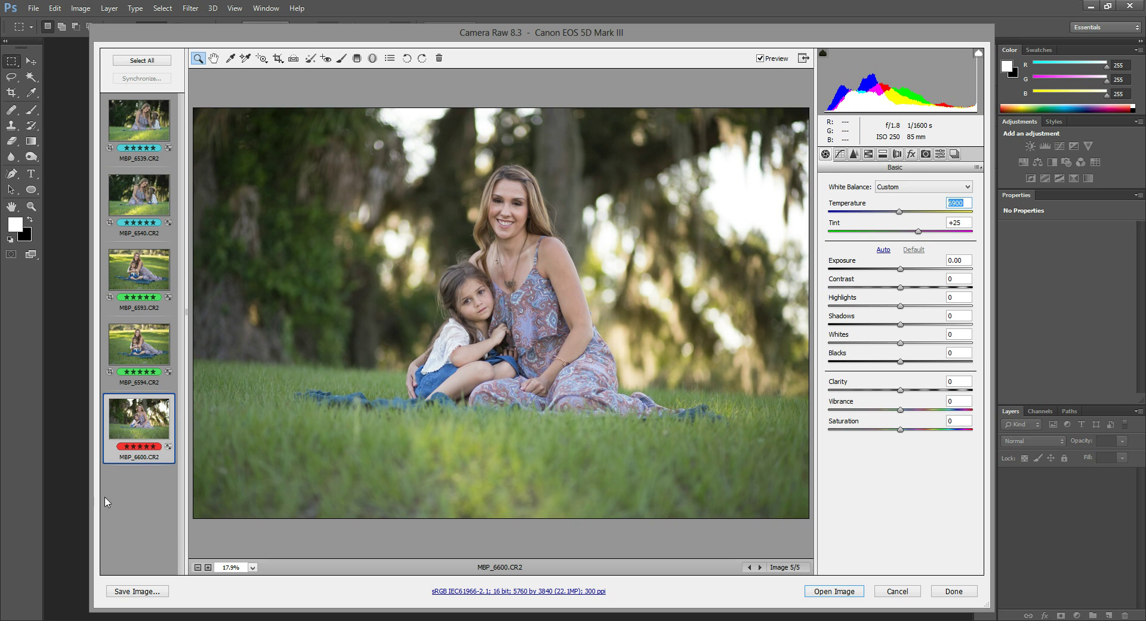
left_click(143, 61)
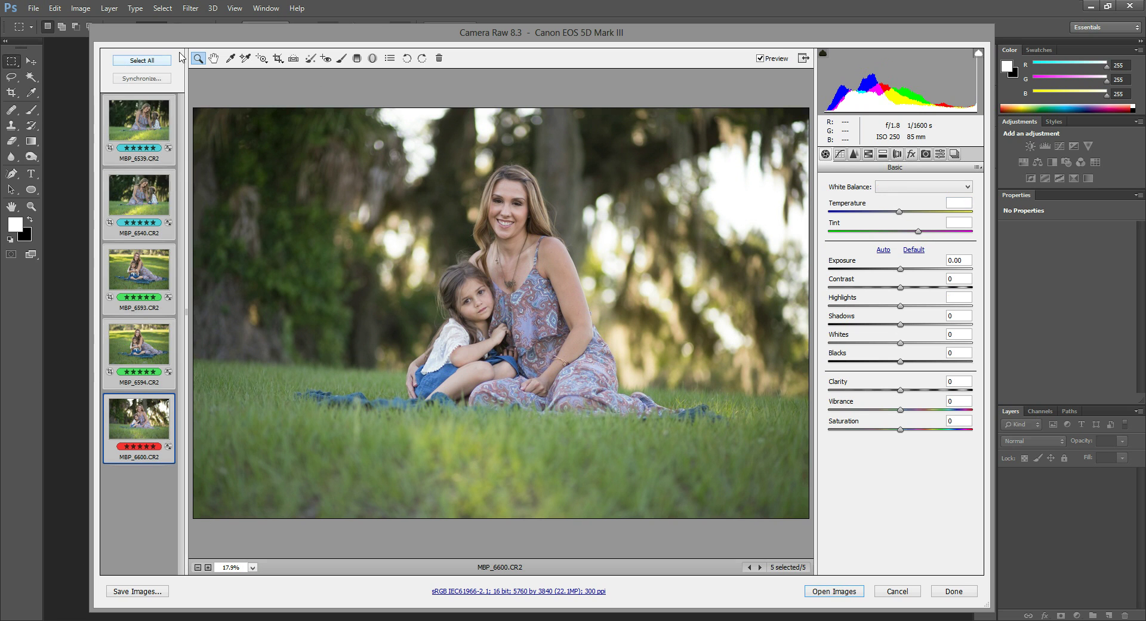
- Open all five edited photos from Camera Raw as separate Photoshop documents with Open Images
left_click(834, 591)
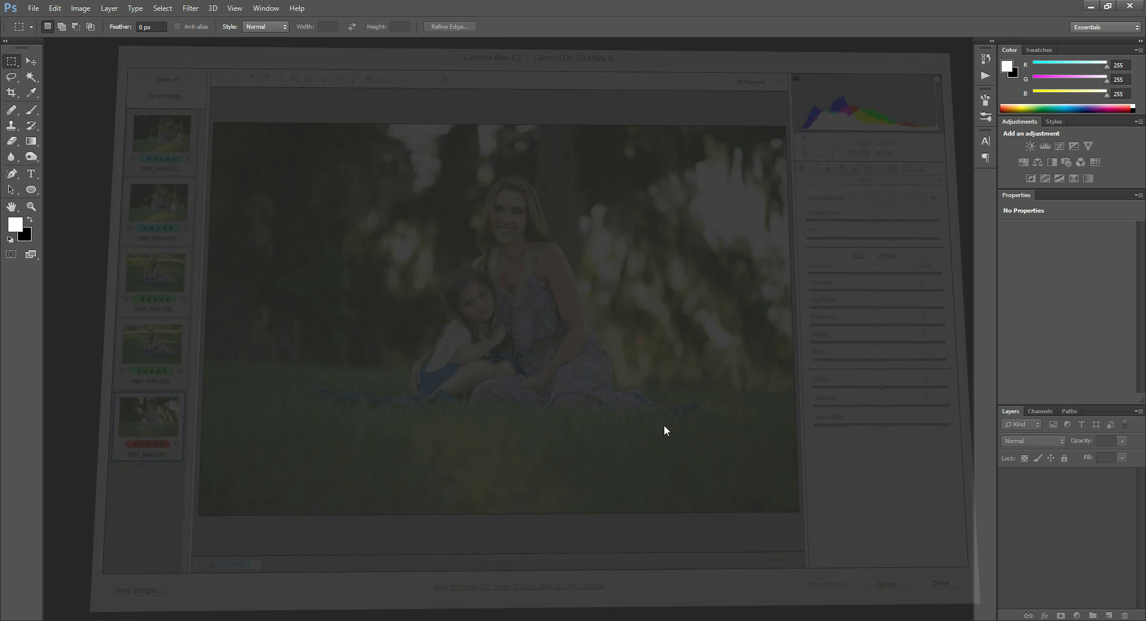